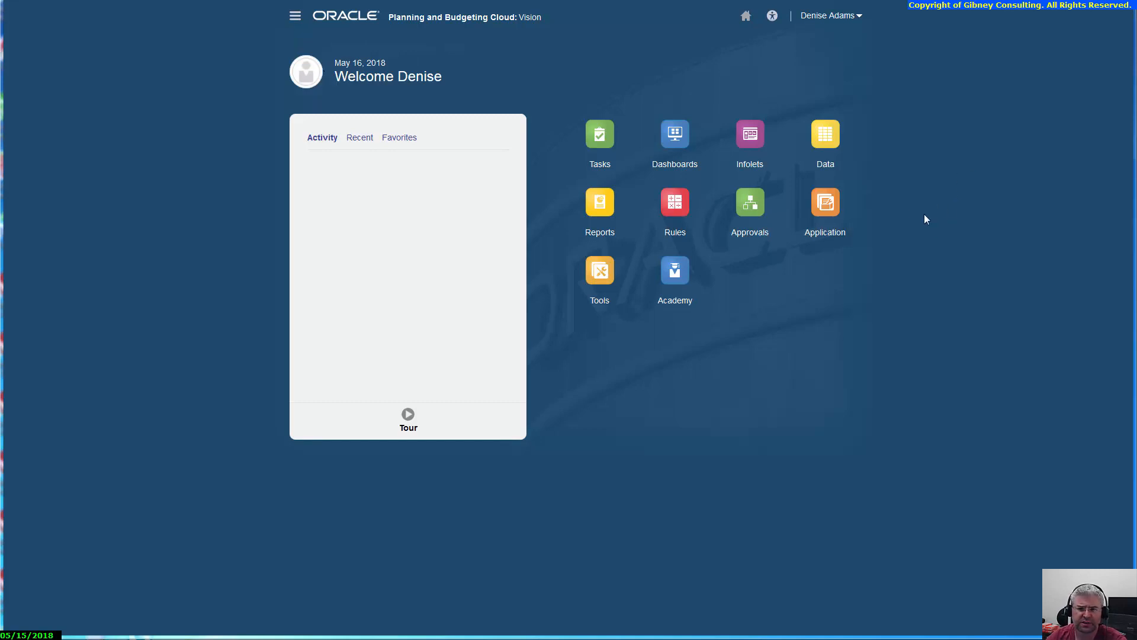
# Step: Open the application's list of data maps and select MoveForecastData
pyautogui.click(825, 212)
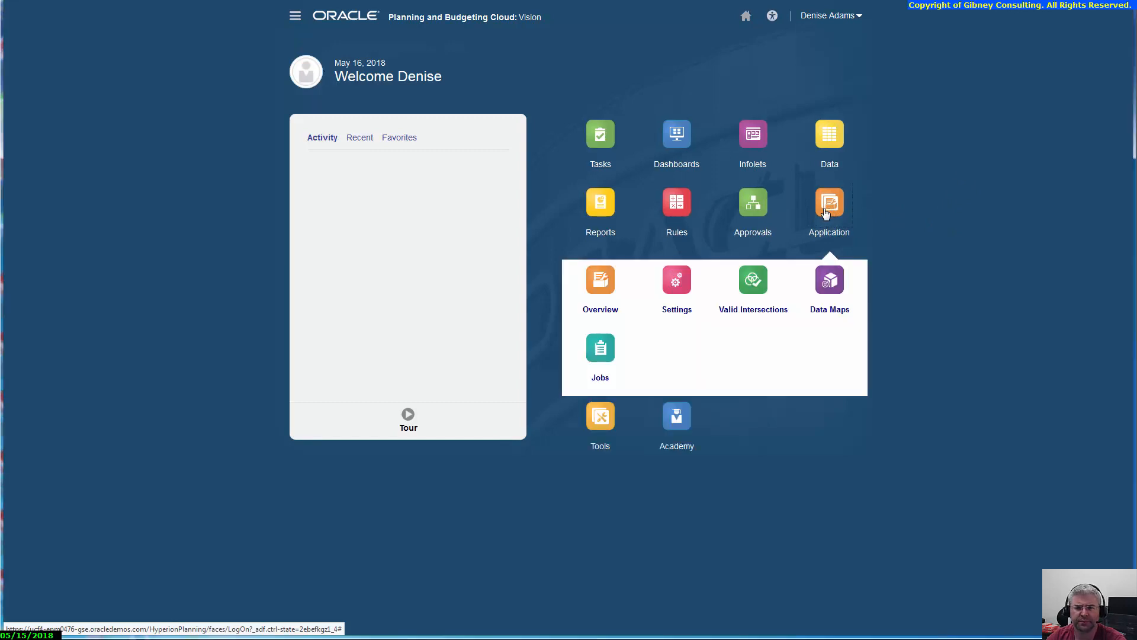
pyautogui.click(834, 293)
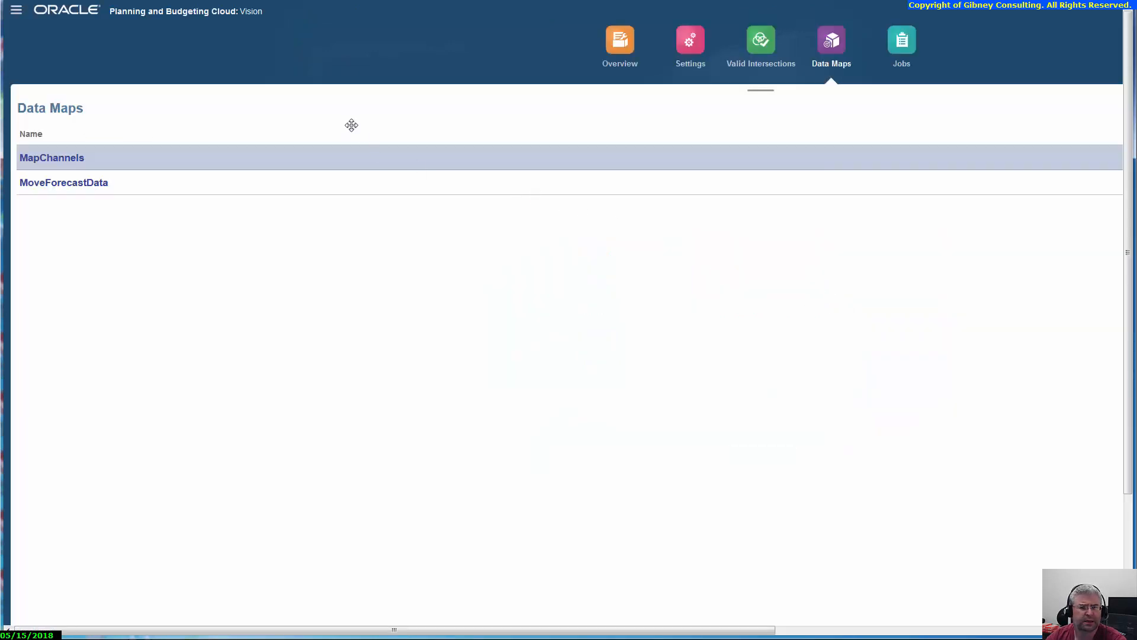
pyautogui.click(249, 191)
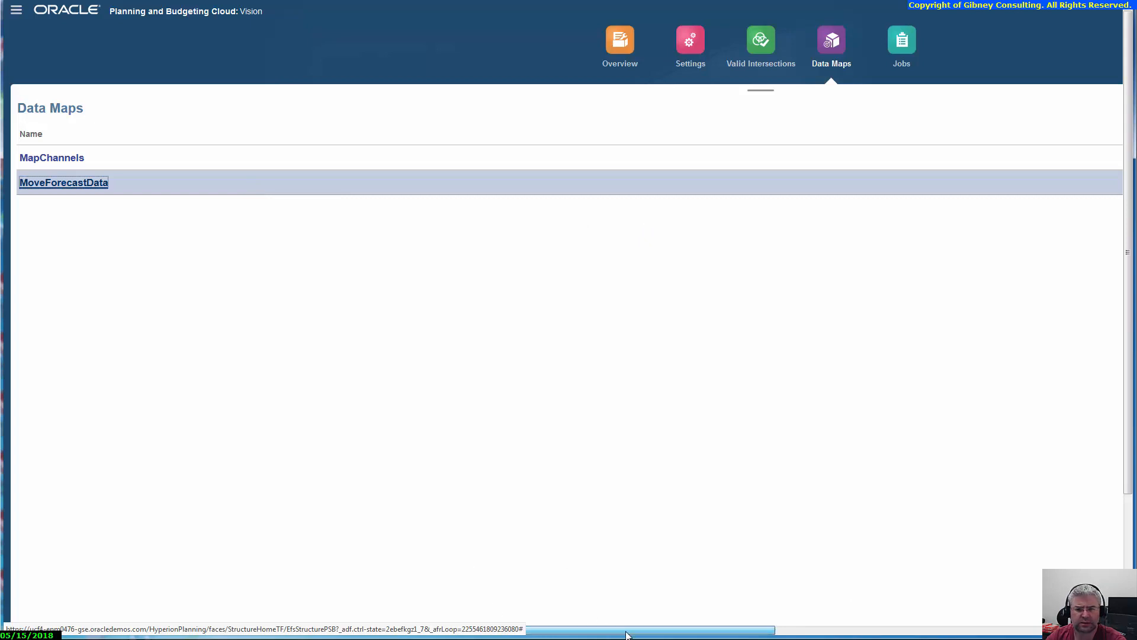
# Step: Create a new data map and name it MoveForecastData V2
pyautogui.moveTo(626, 631); pyautogui.dragTo(971, 632)
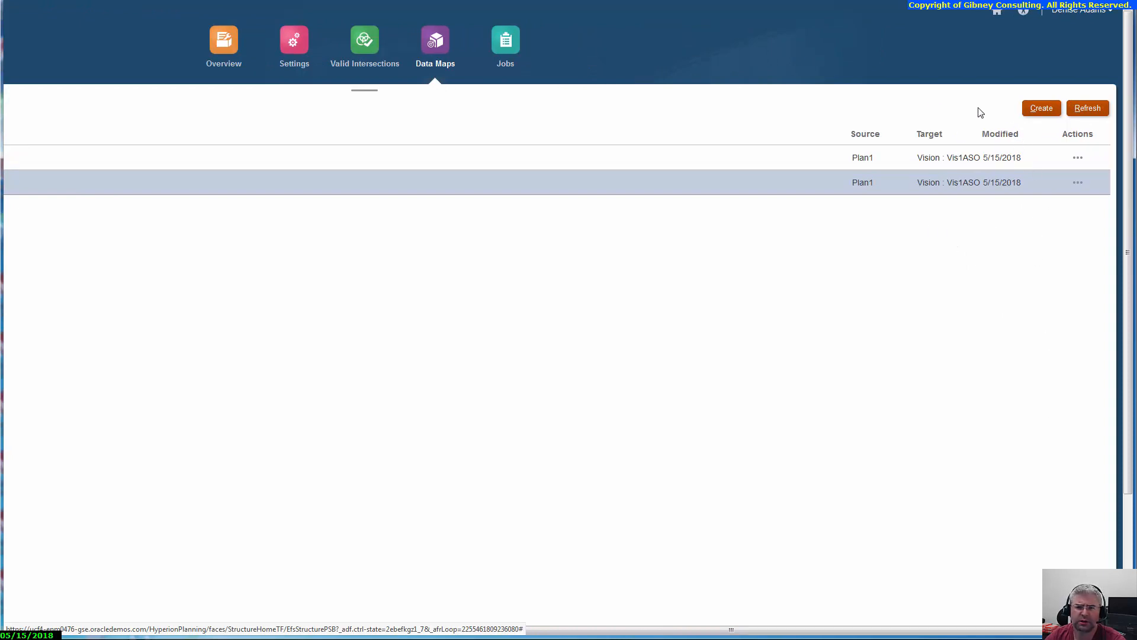
pyautogui.click(1034, 110)
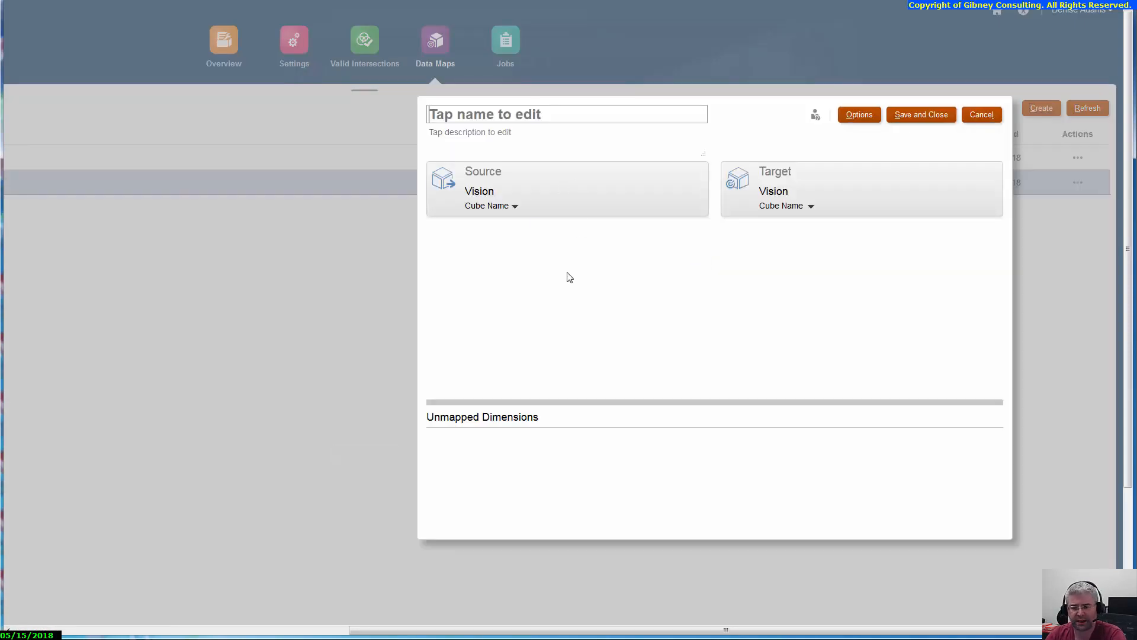
pyautogui.write('MoveForecas')
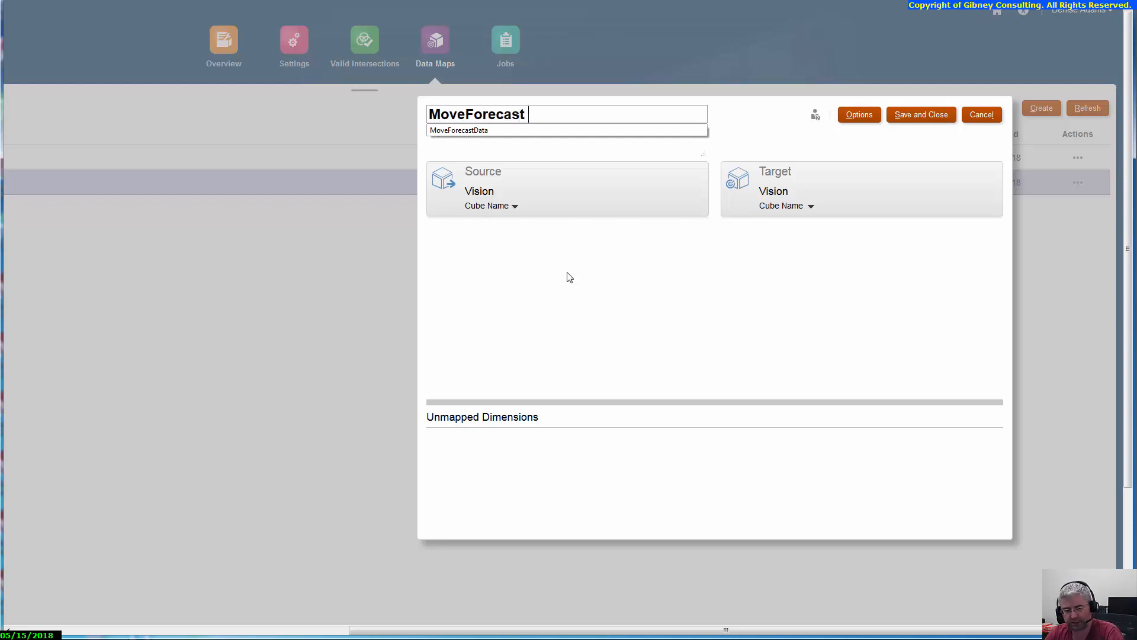
pyautogui.write('tData ')
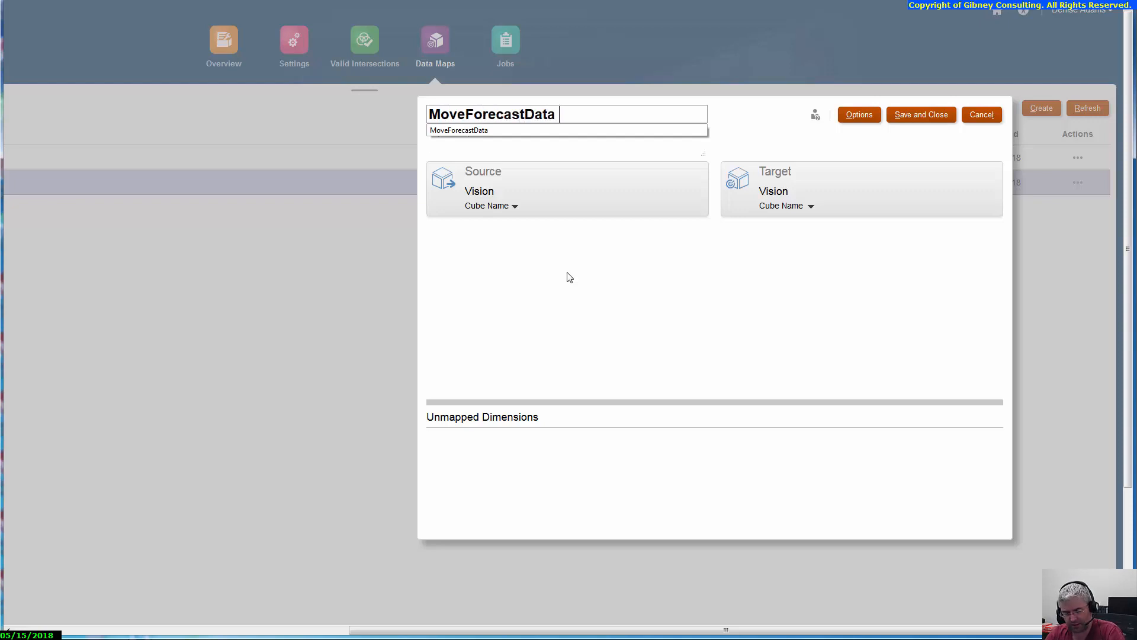
pyautogui.write('V2')
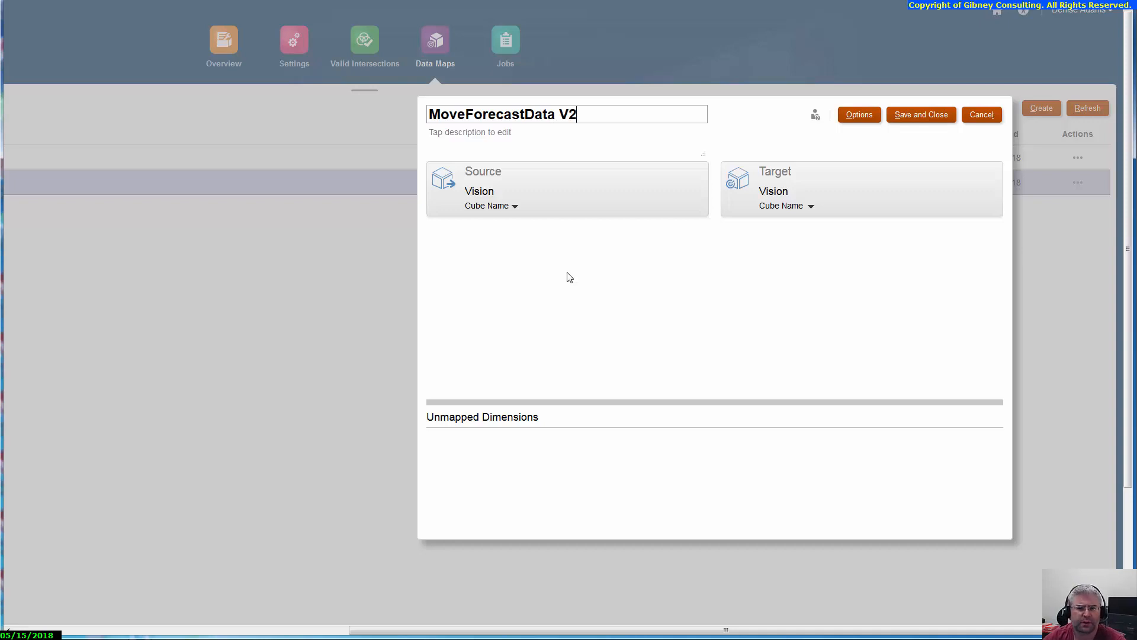
# Step: Set the data map's source cube to Plan1 and its target cube to Vis1ASO
pyautogui.click(515, 207)
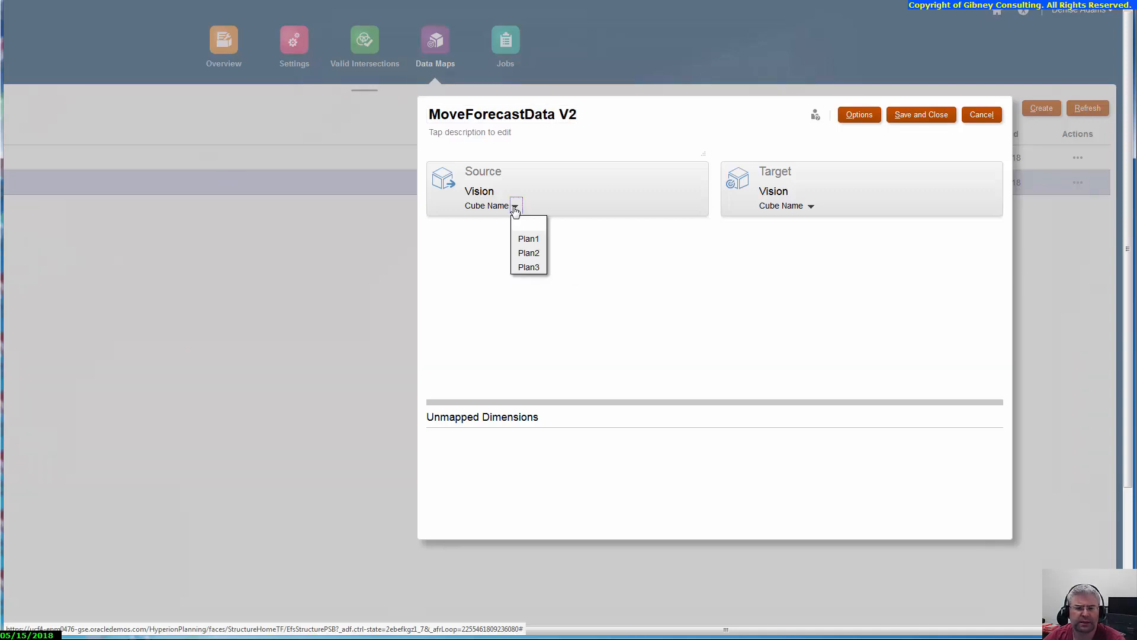
pyautogui.click(528, 239)
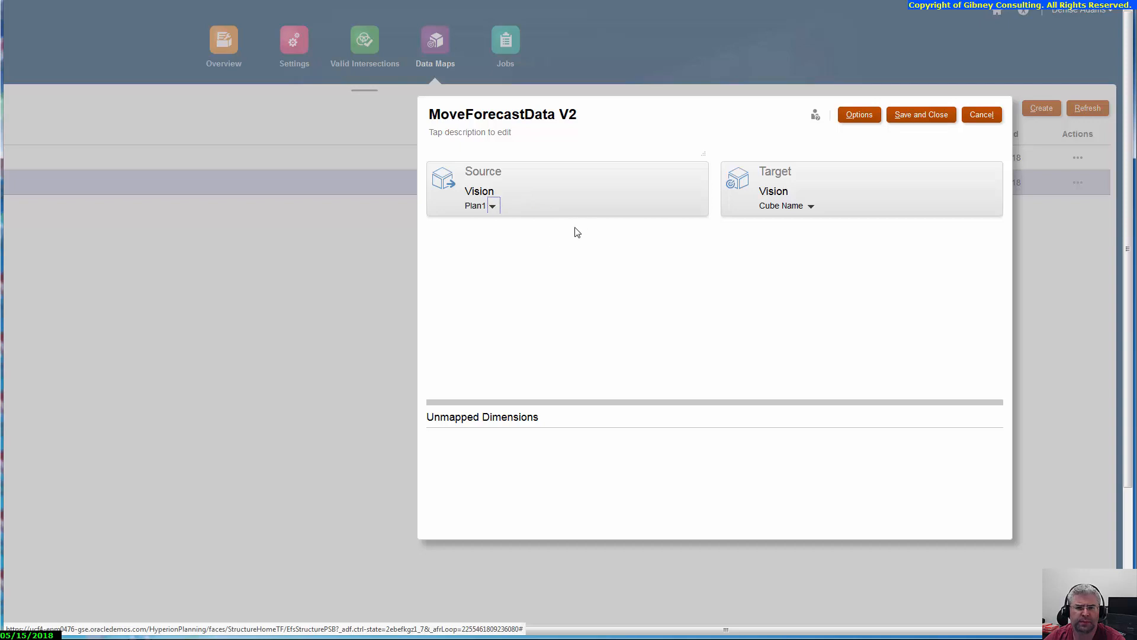
pyautogui.click(810, 206)
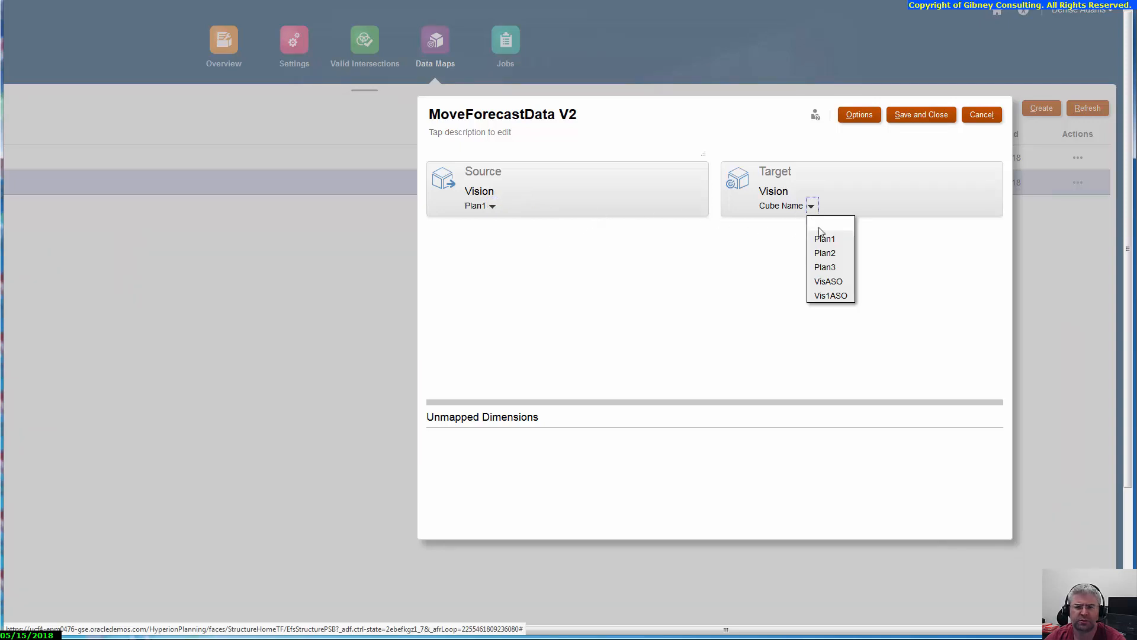
pyautogui.click(829, 295)
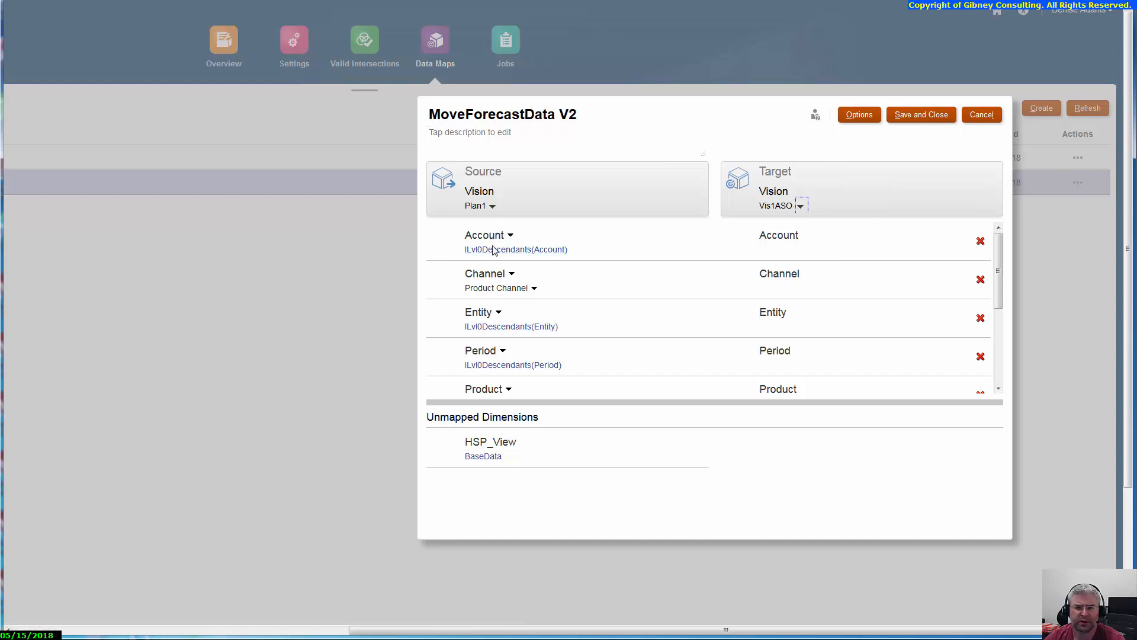
# Step: Open the Account member selection and add GP from the hierarchy AllA > NI > 0001 > 0002
pyautogui.moveTo(1000, 296)
pyautogui.mouseDown()
pyautogui.moveTo(999, 339)
pyautogui.moveTo(998, 290)
pyautogui.mouseUp()
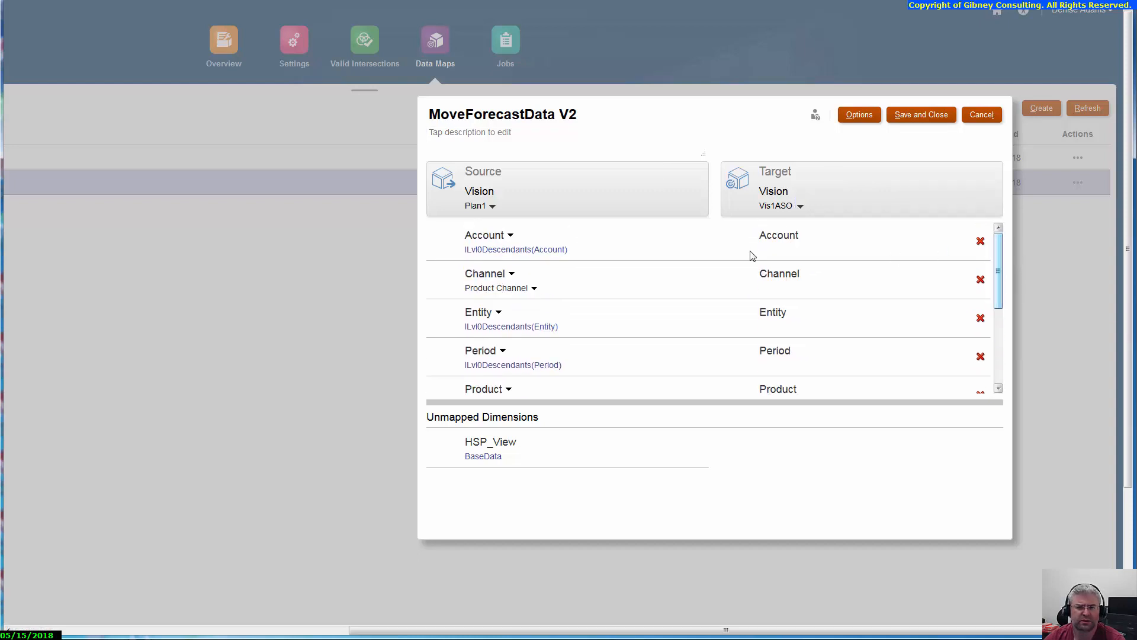
pyautogui.click(547, 253)
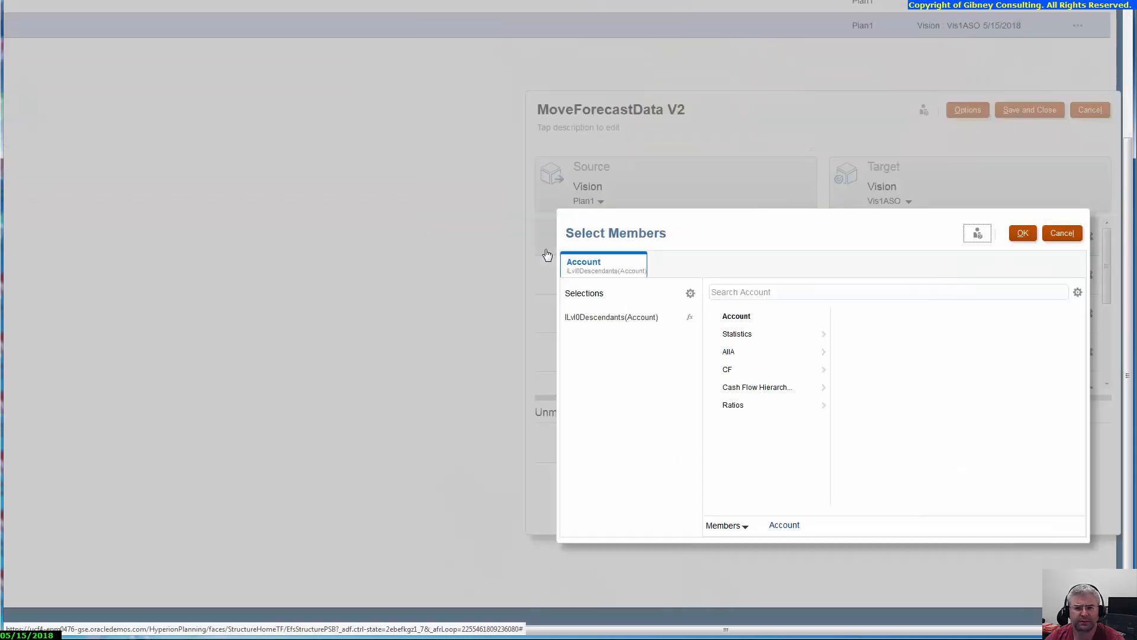
pyautogui.click(748, 358)
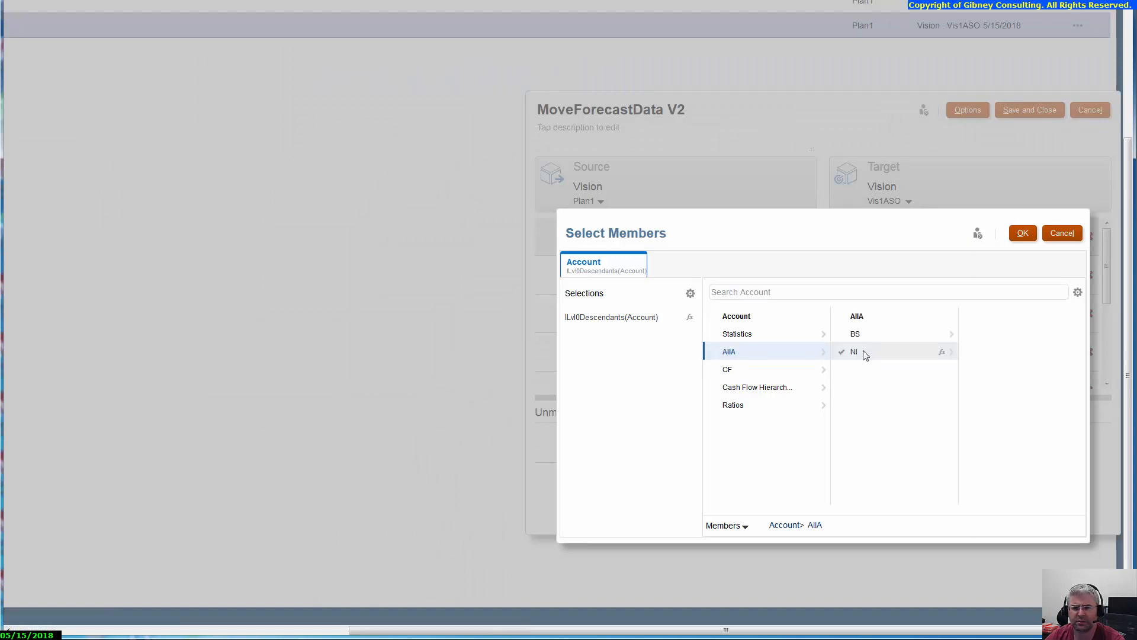
pyautogui.click(861, 353)
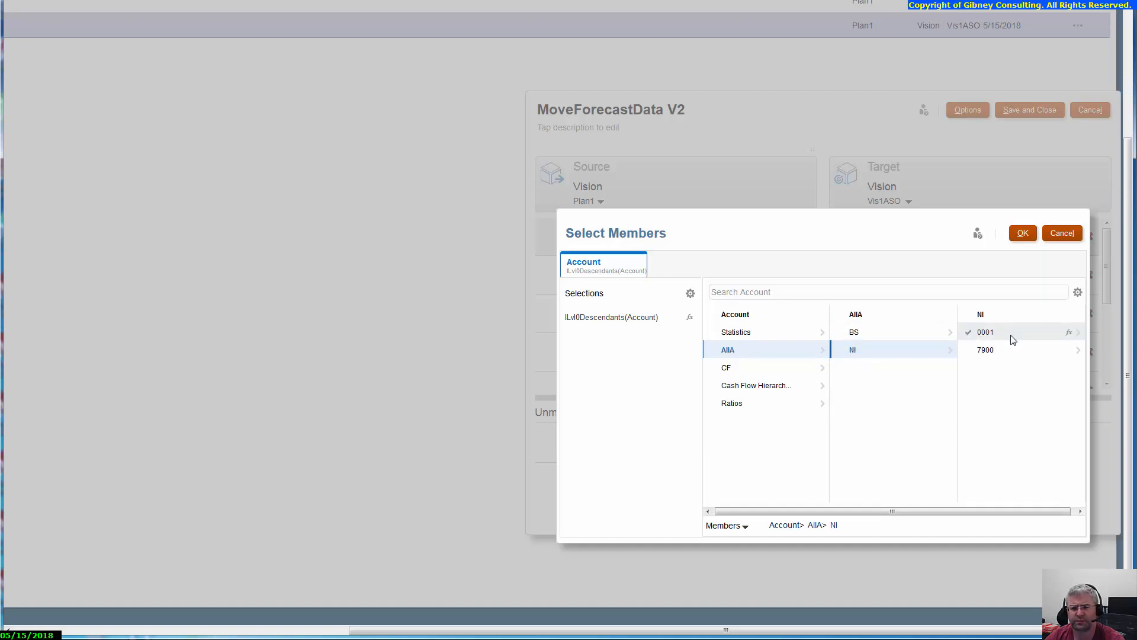
pyautogui.click(1012, 339)
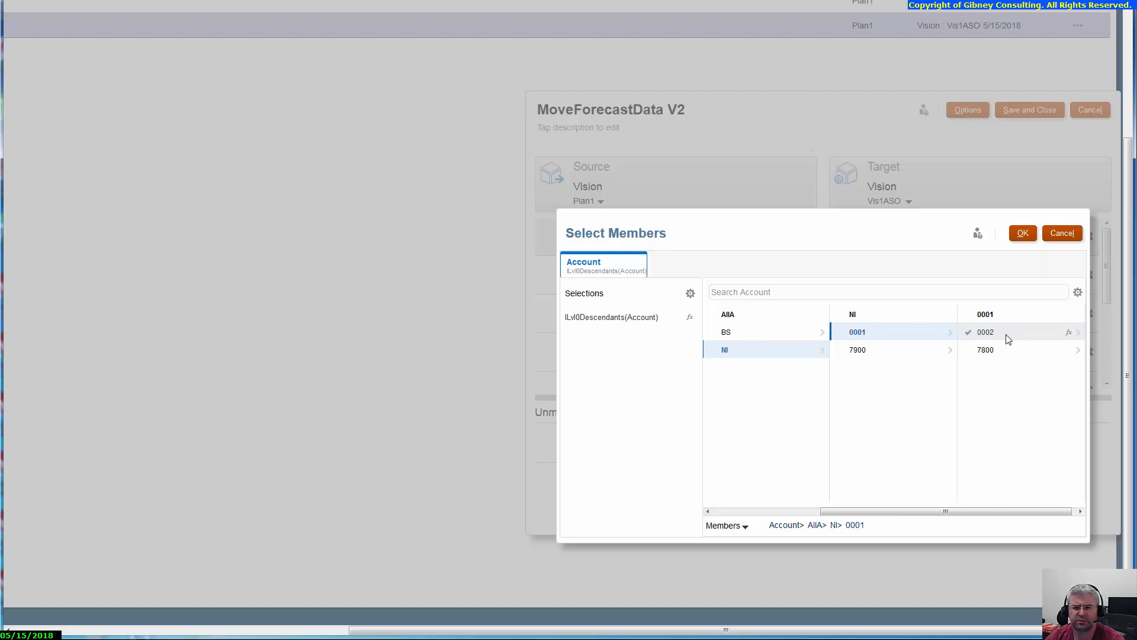
pyautogui.click(1008, 339)
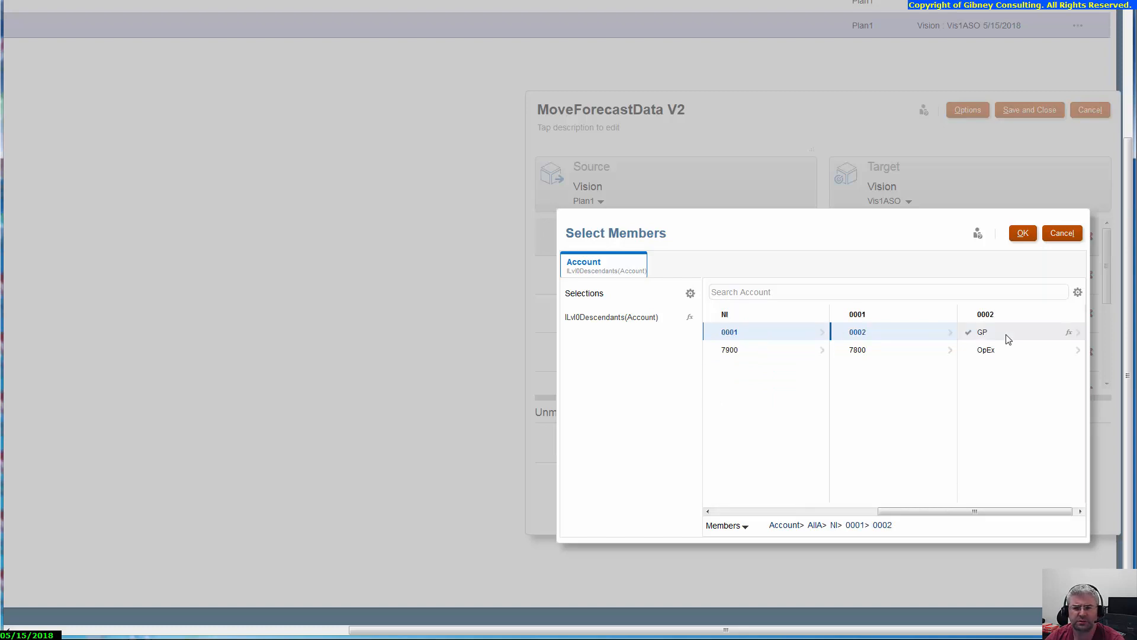
pyautogui.click(969, 334)
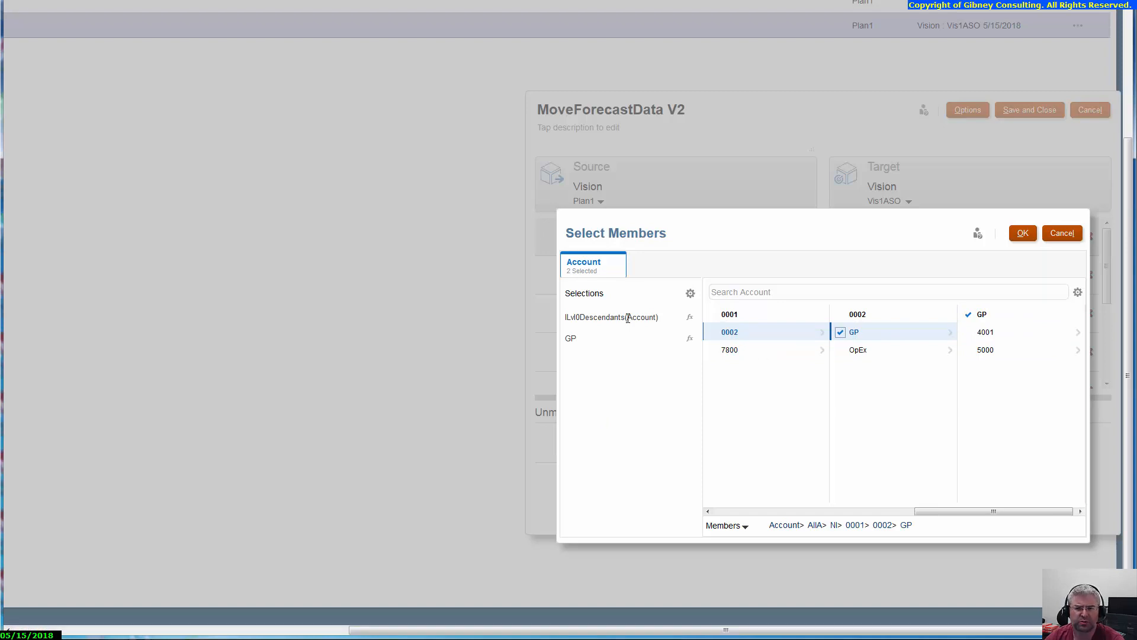
# Step: Remove ILvl0Descendants(Account) from the Account selections and accept the member selection
pyautogui.click(608, 318)
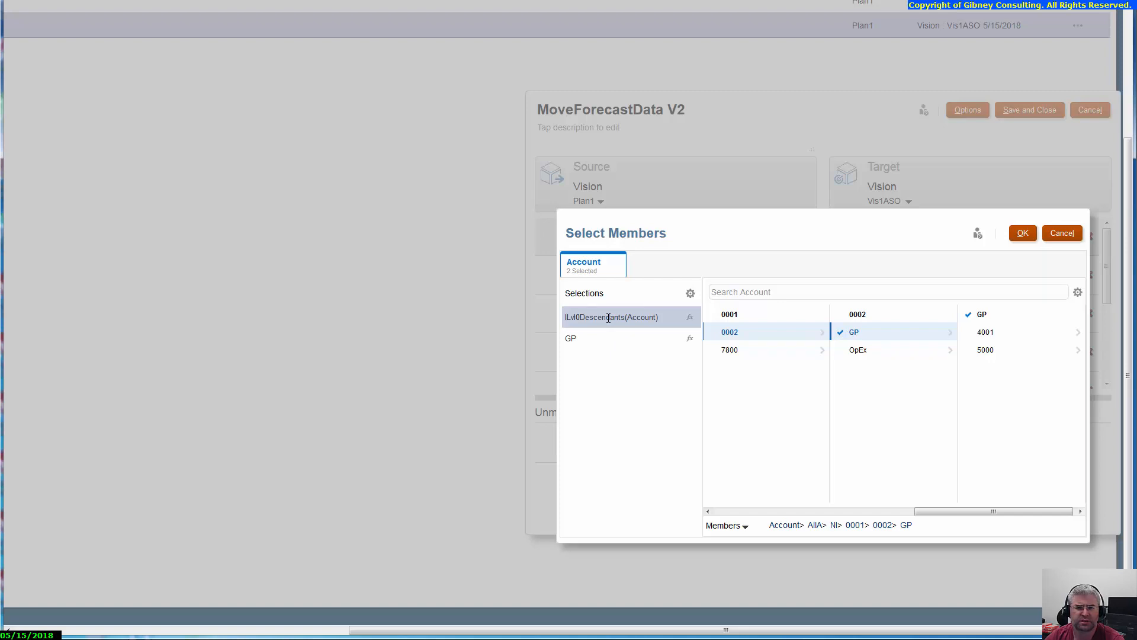
pyautogui.click(690, 294)
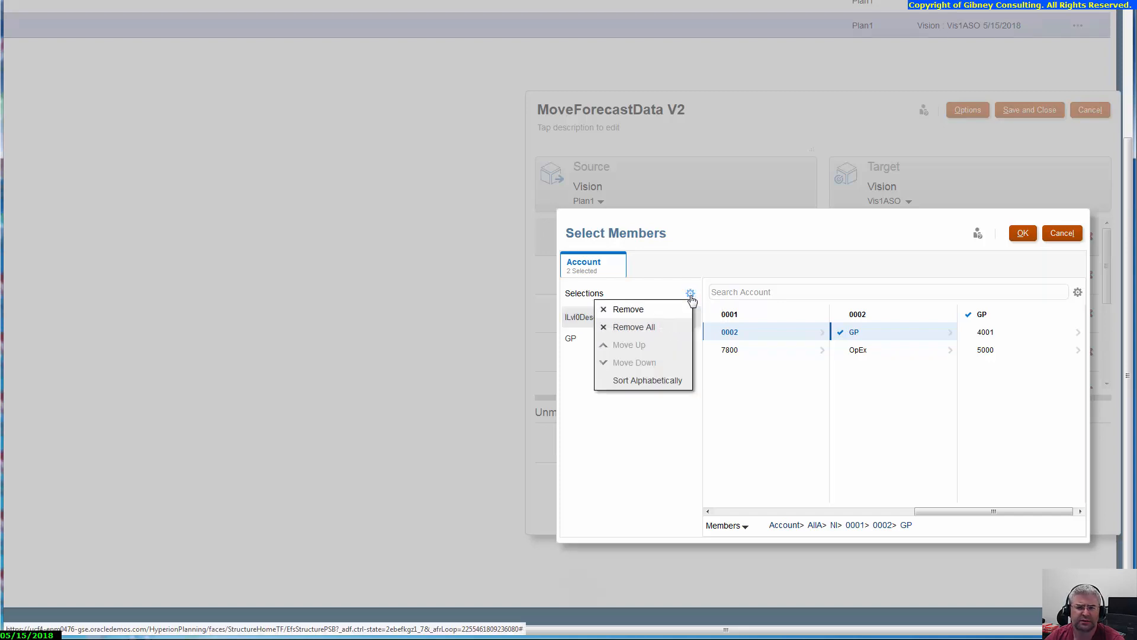
pyautogui.click(640, 314)
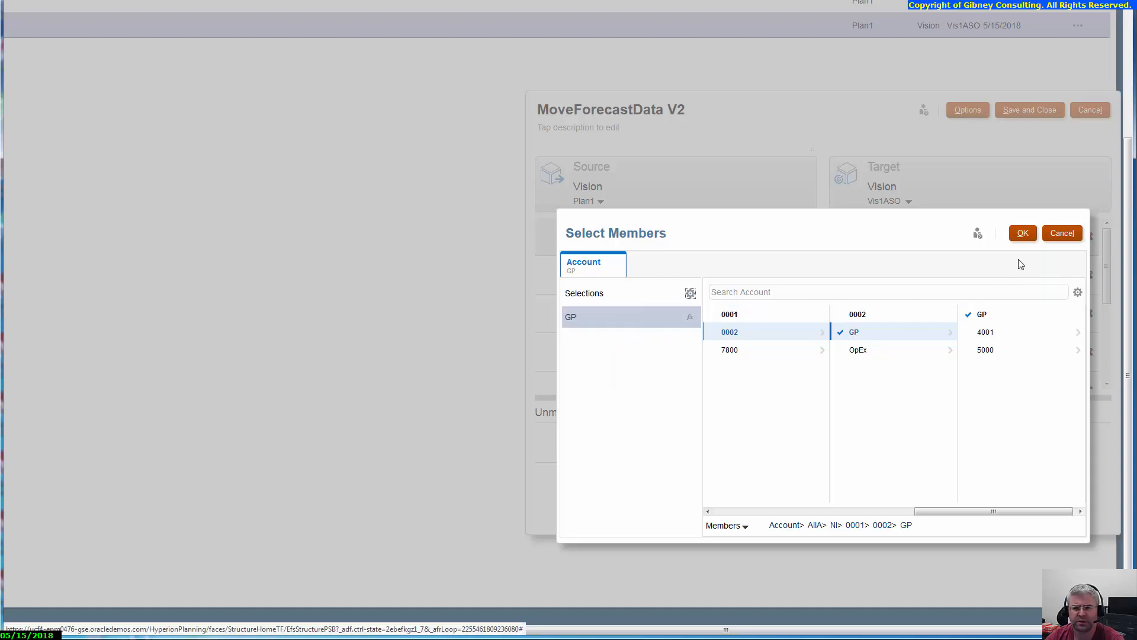
pyautogui.click(1018, 235)
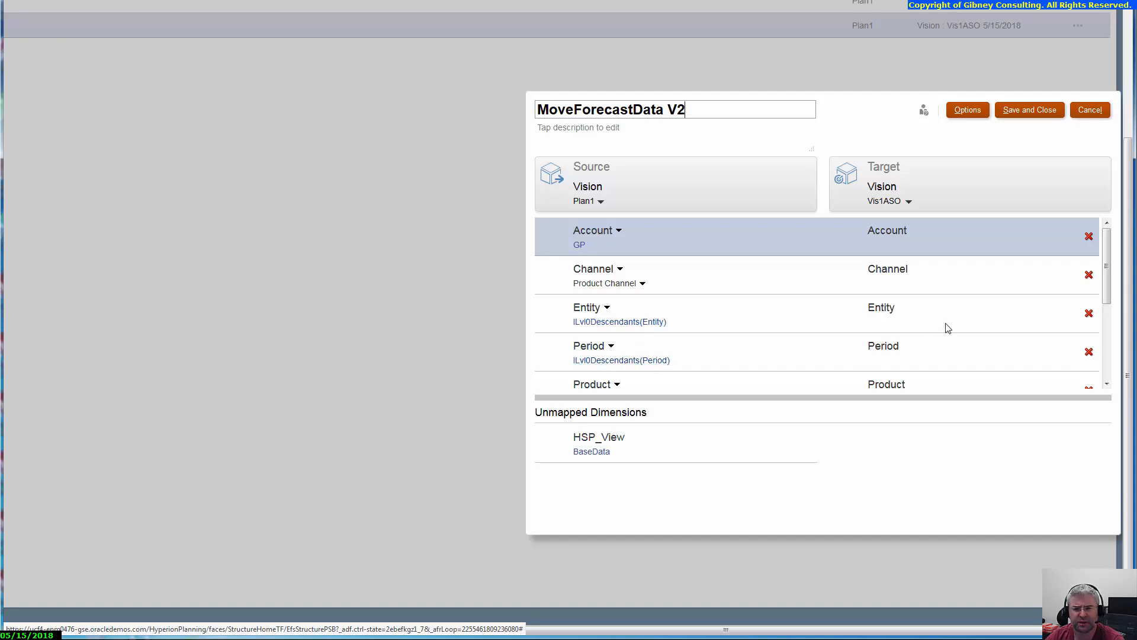
# Step: Replace ILvl0Descendants(Scenario) with the Forecast member in the Scenario dimension's source selection and accept it
pyautogui.moveTo(1108, 300); pyautogui.dragTo(1108, 323)
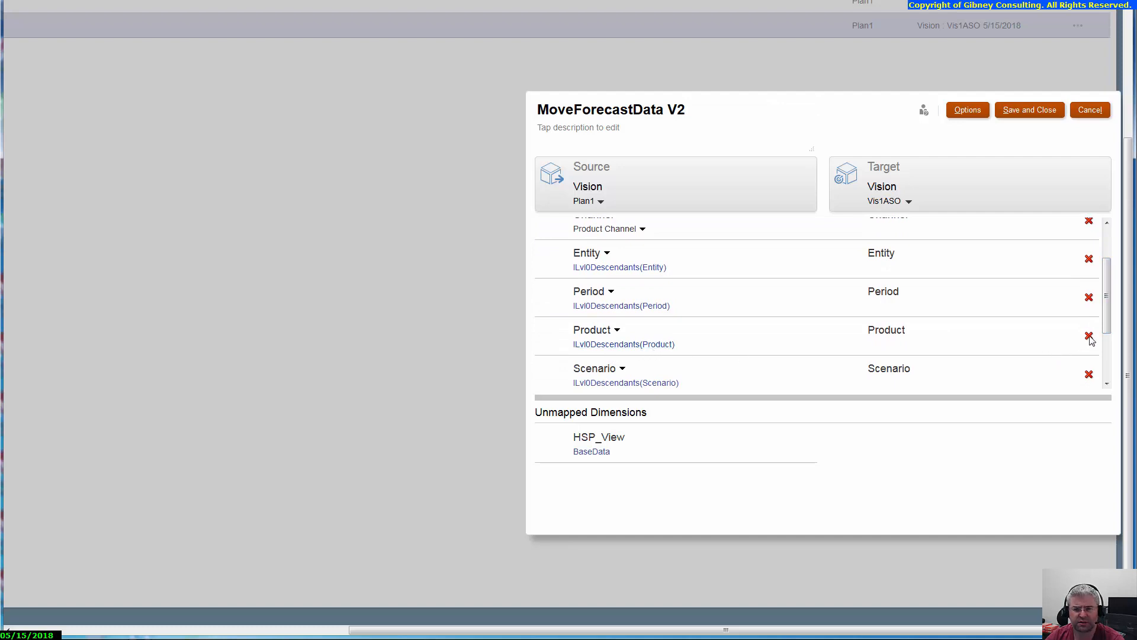
pyautogui.moveTo(1106, 327); pyautogui.dragTo(1117, 393)
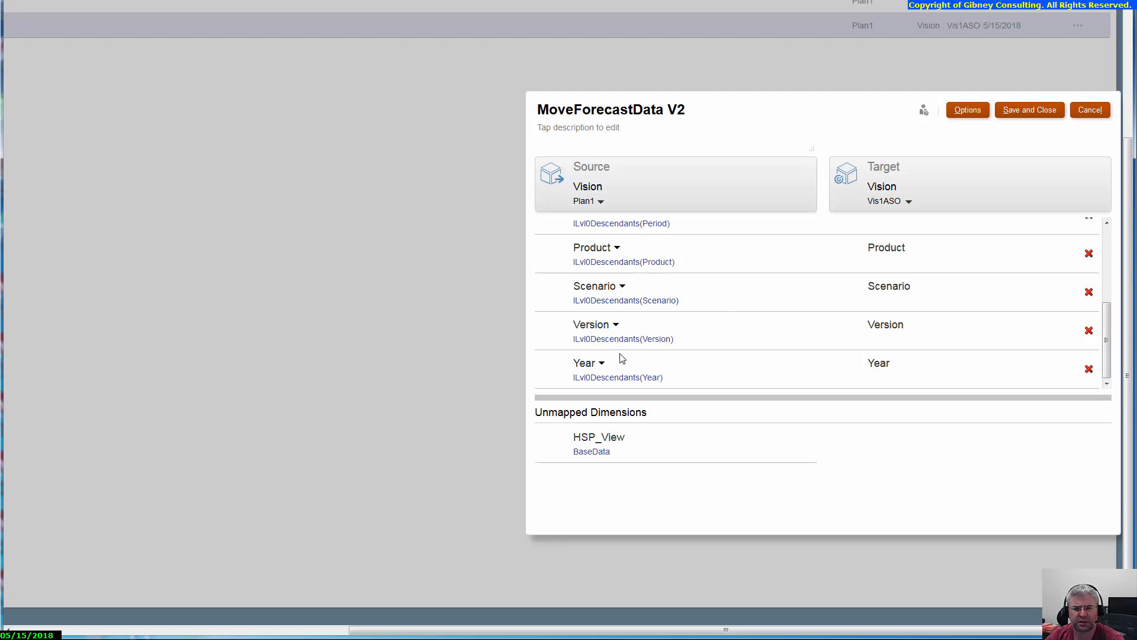
pyautogui.click(666, 302)
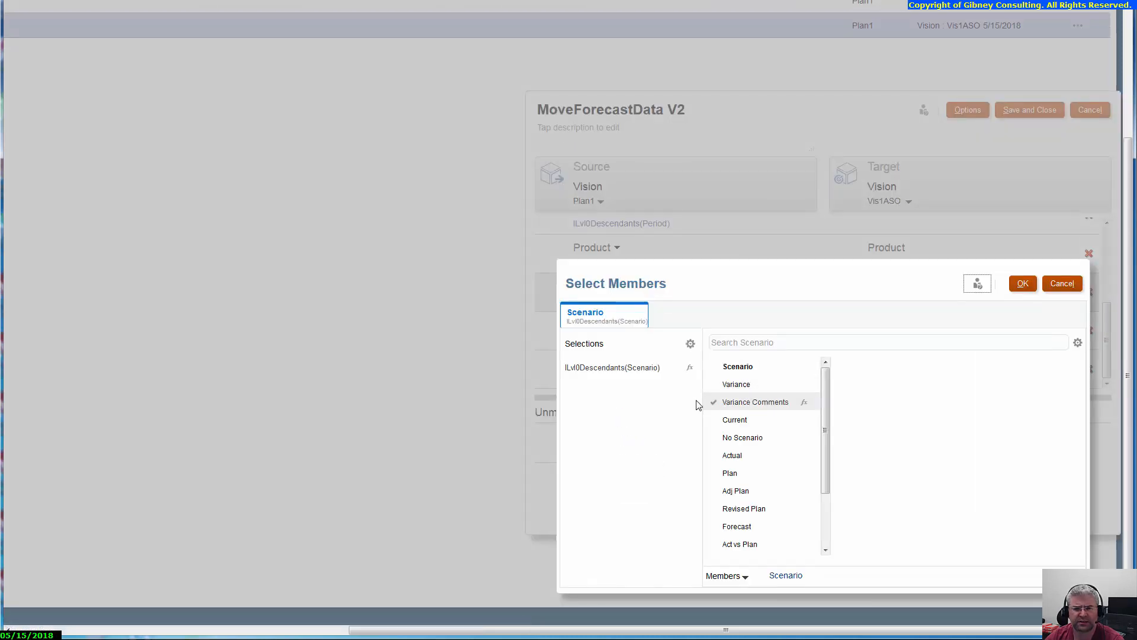
pyautogui.moveTo(826, 436); pyautogui.dragTo(829, 502)
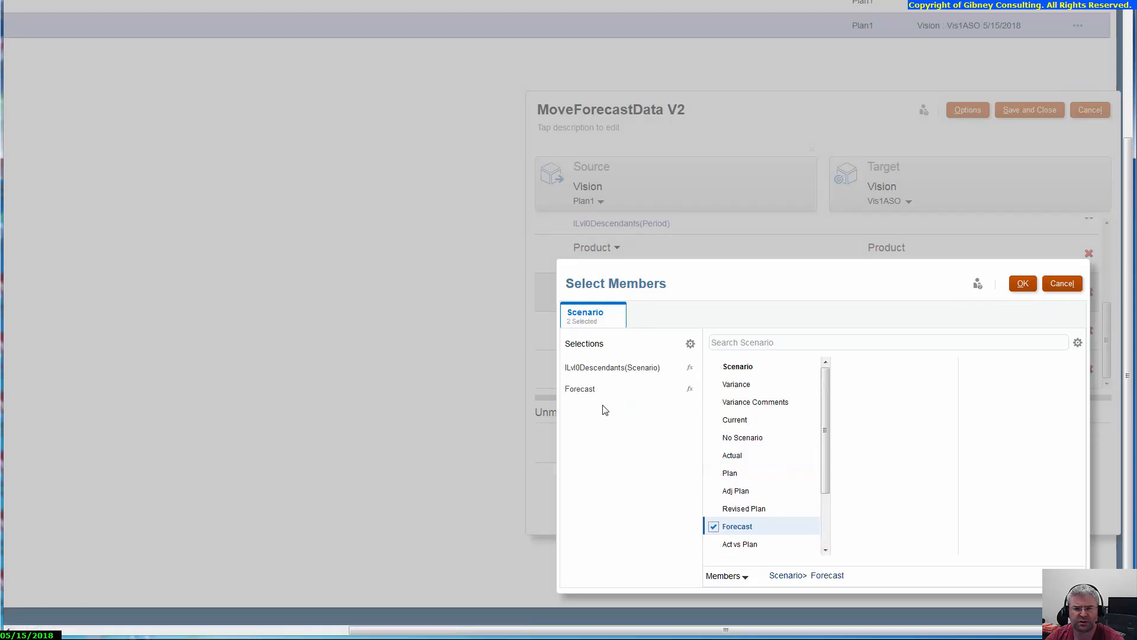
pyautogui.click(631, 369)
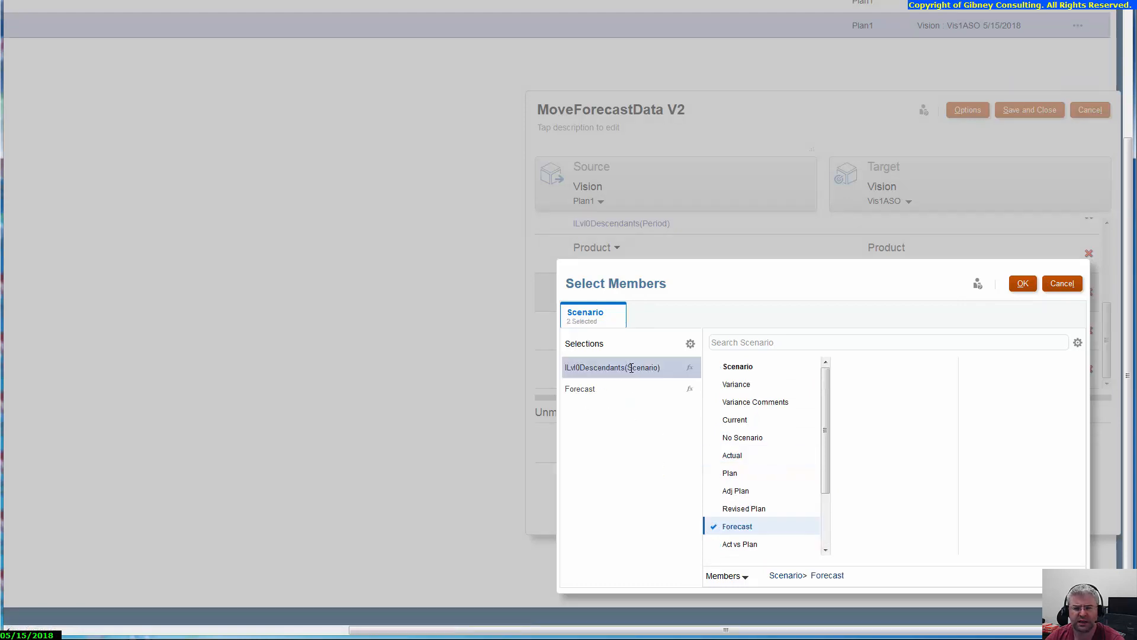
pyautogui.click(691, 346)
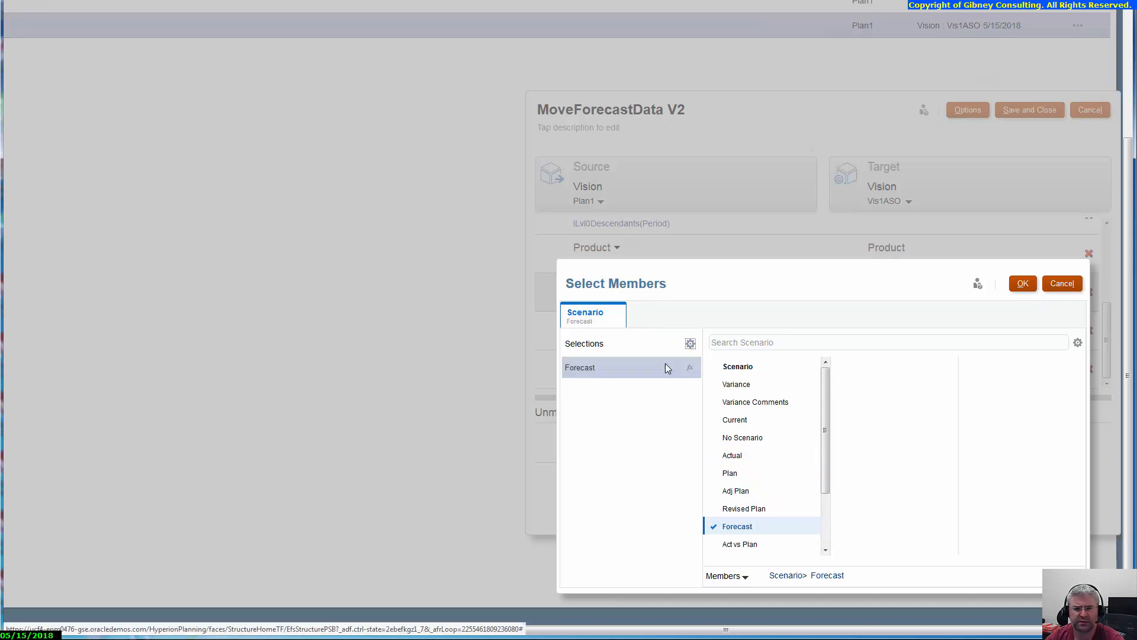
pyautogui.click(1016, 287)
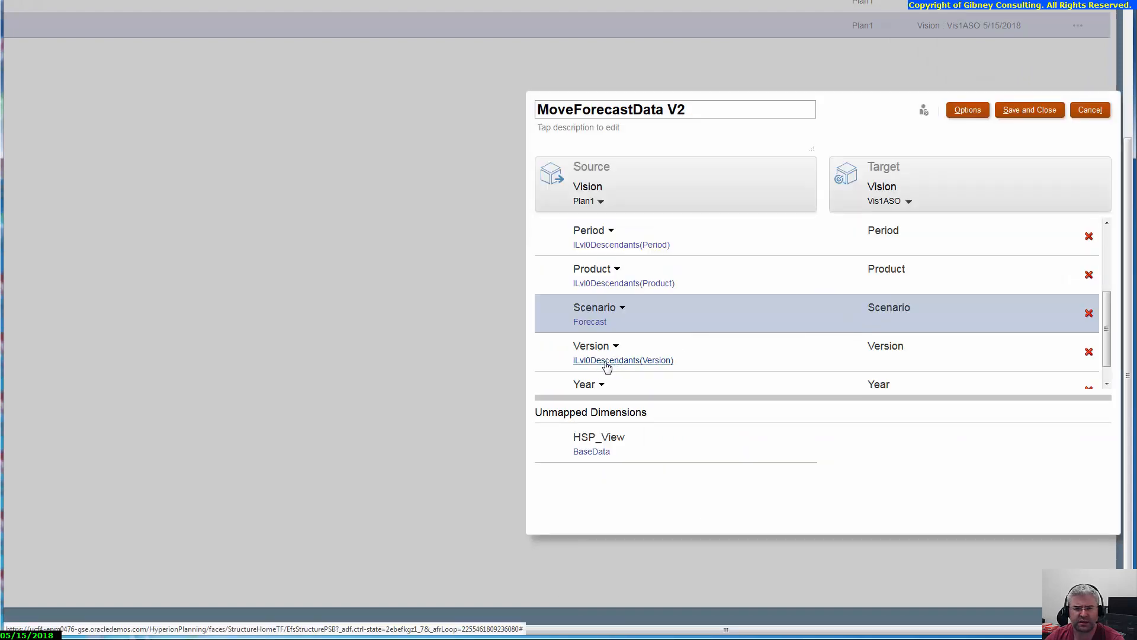
# Step: Replace ILvl0Descendants(Version) with the Working member in the Version dimension's source selection and accept it
pyautogui.click(607, 366)
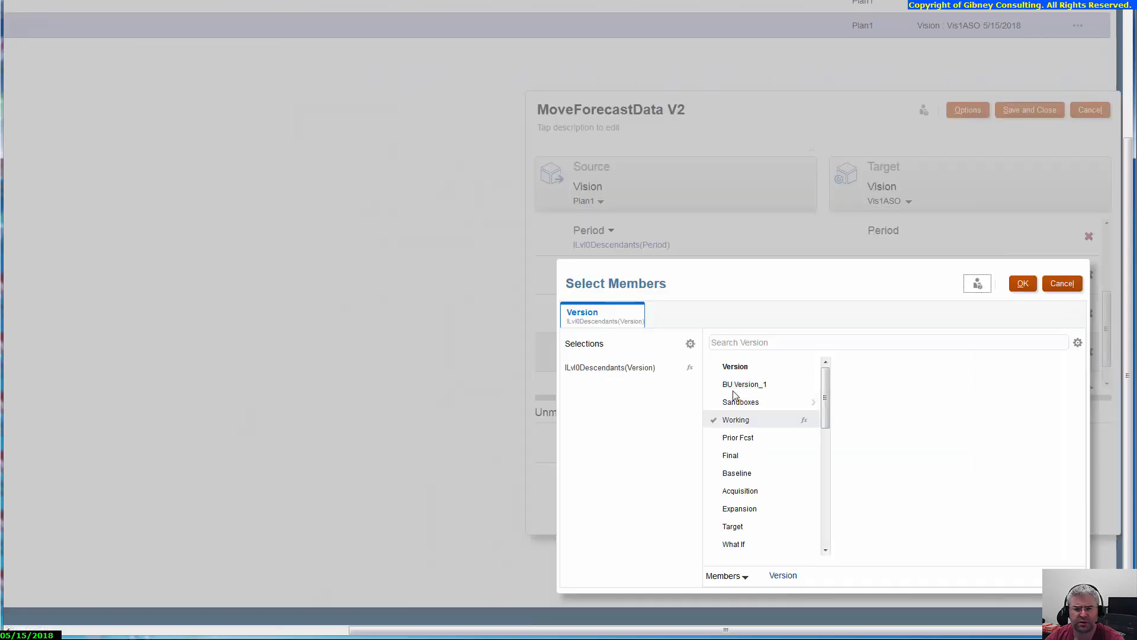
pyautogui.click(714, 420)
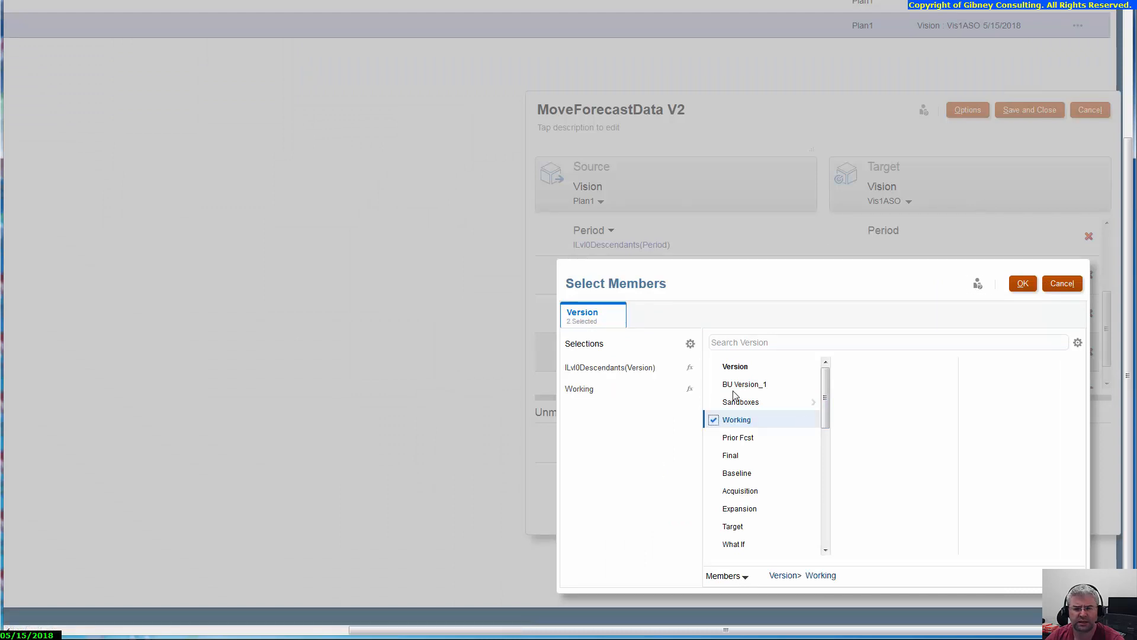
pyautogui.click(610, 368)
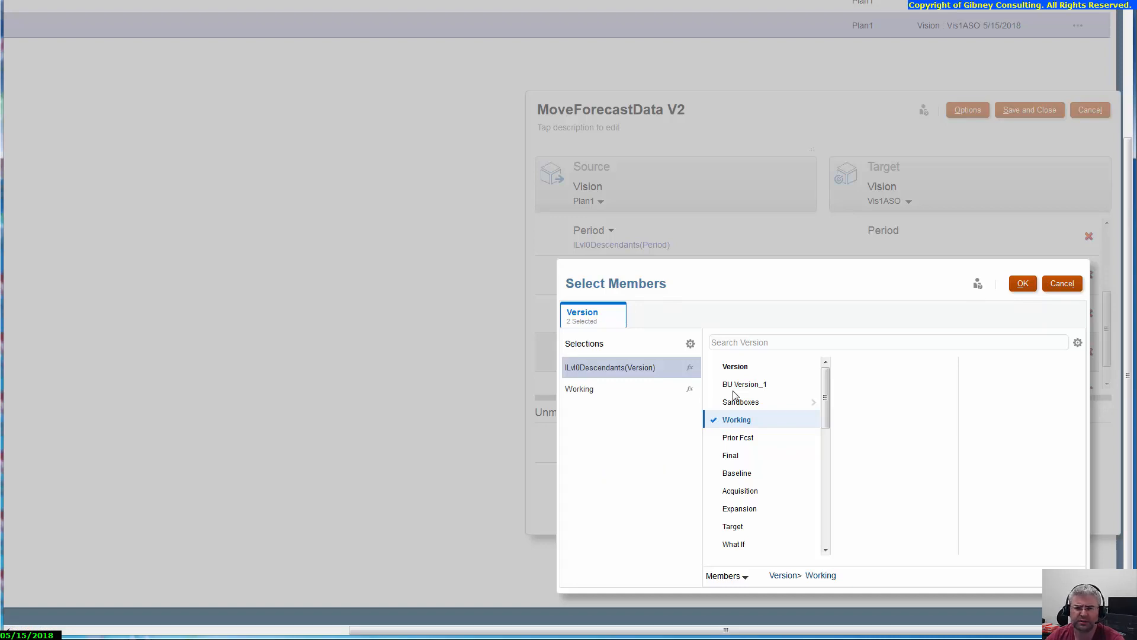
pyautogui.click(690, 343)
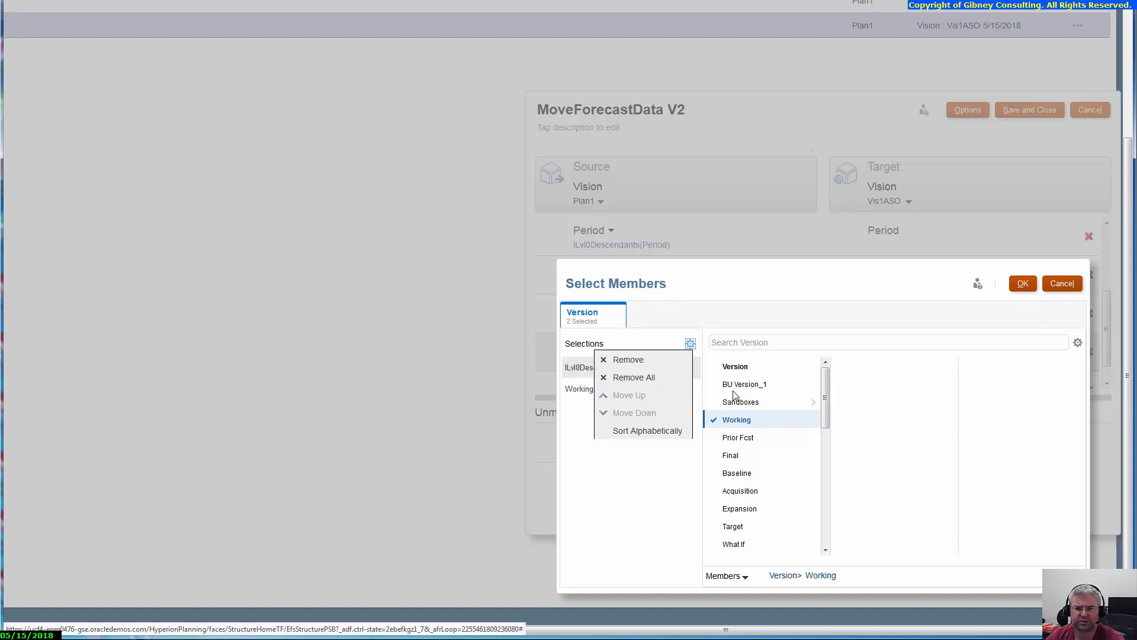
pyautogui.click(628, 359)
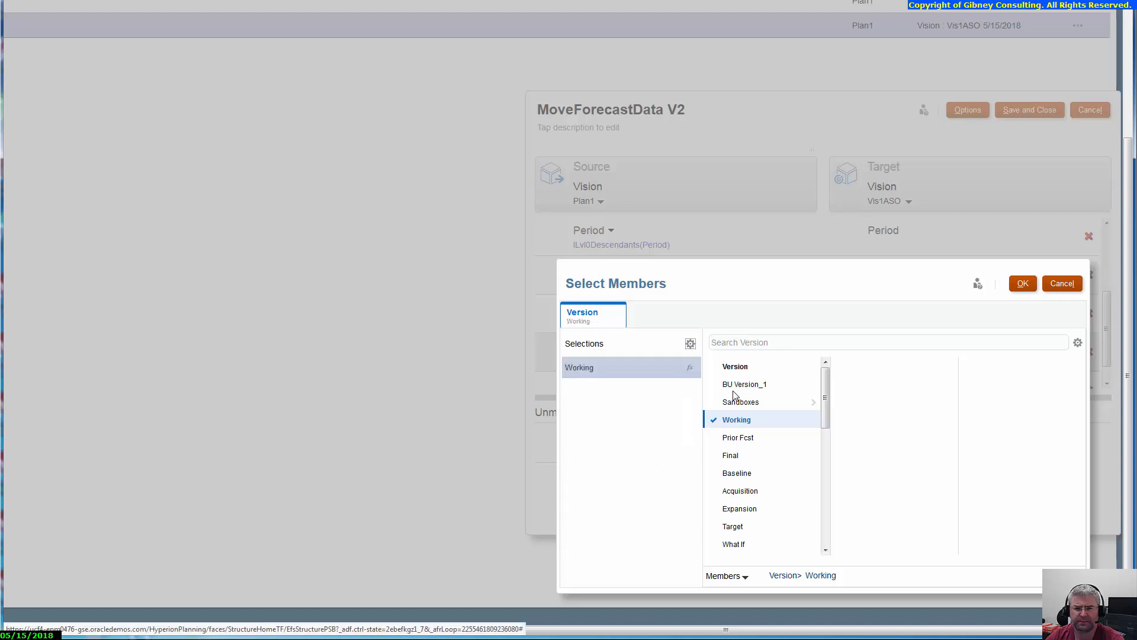
pyautogui.click(1023, 283)
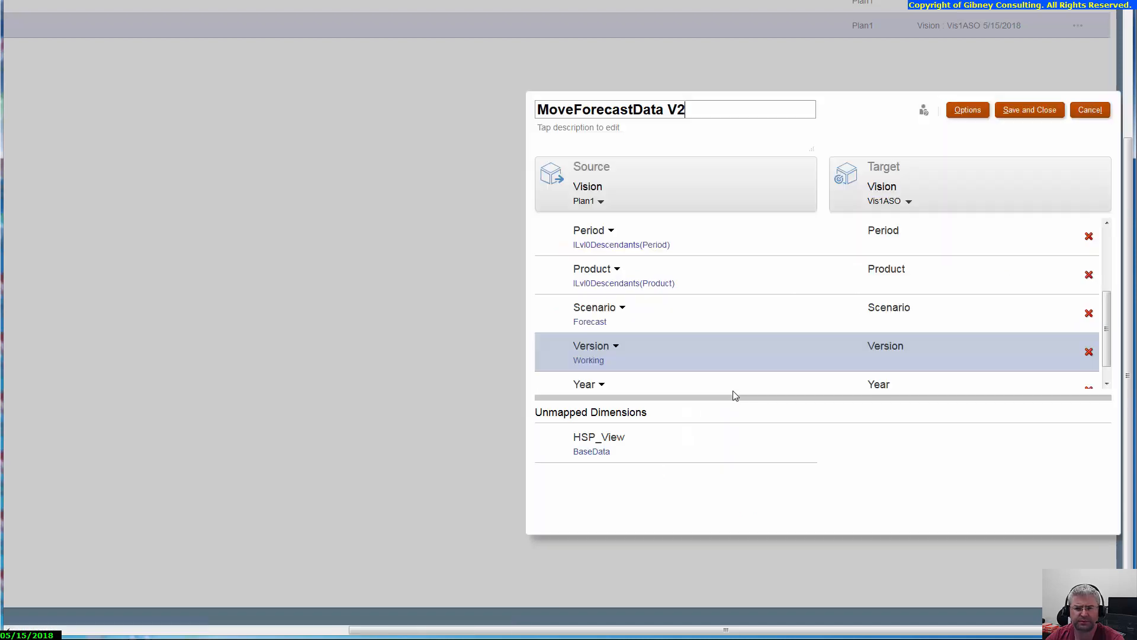
# Step: Replace ILvl0Descendants(Year) with the members FY14 and FY15 in the Year dimension's source selection and accept them
pyautogui.scroll(-1, 734, 396)
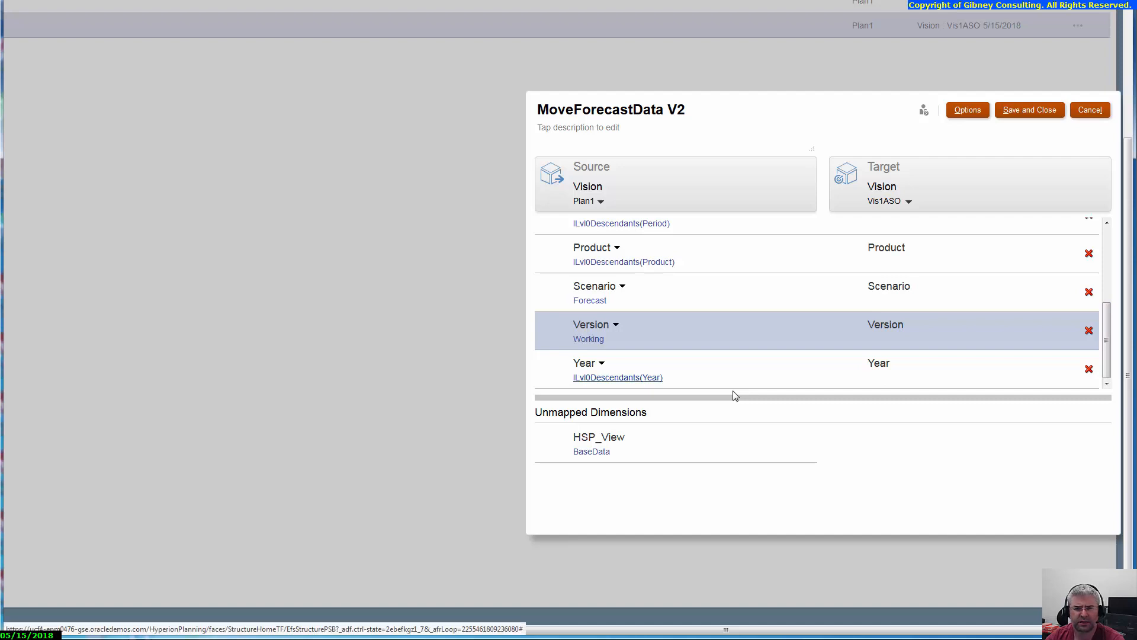
pyautogui.click(617, 378)
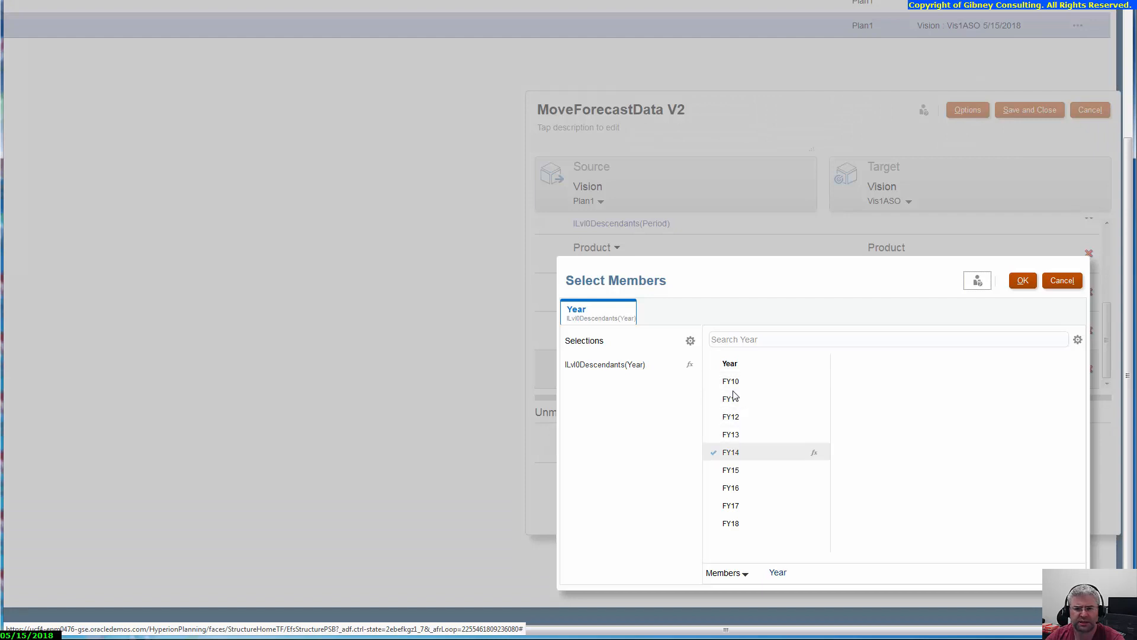
pyautogui.click(713, 452)
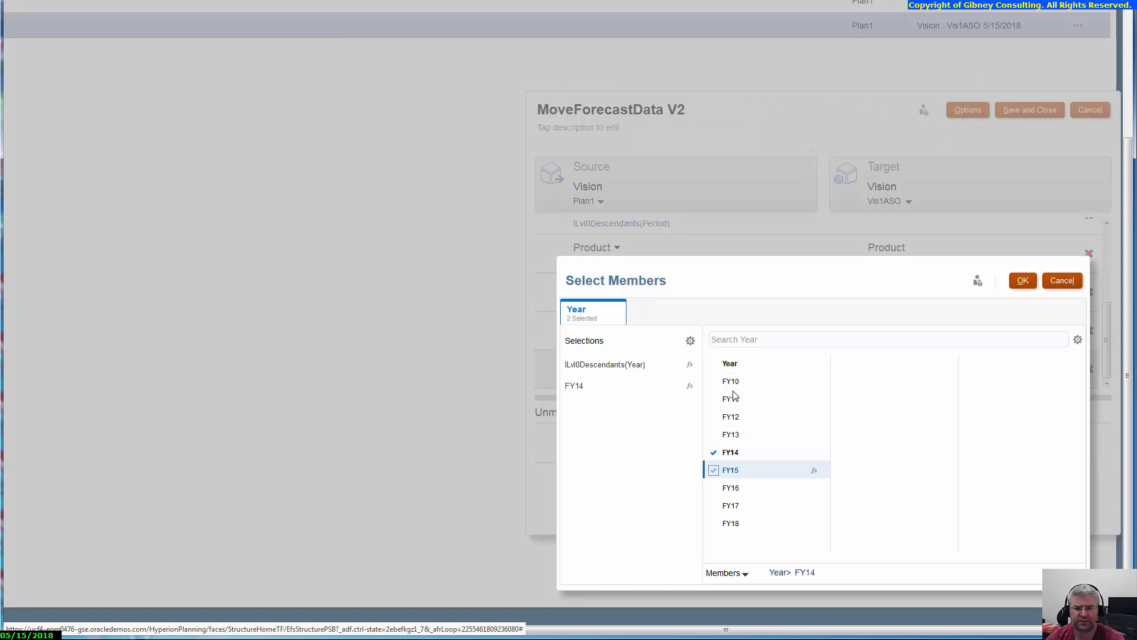
pyautogui.click(714, 470)
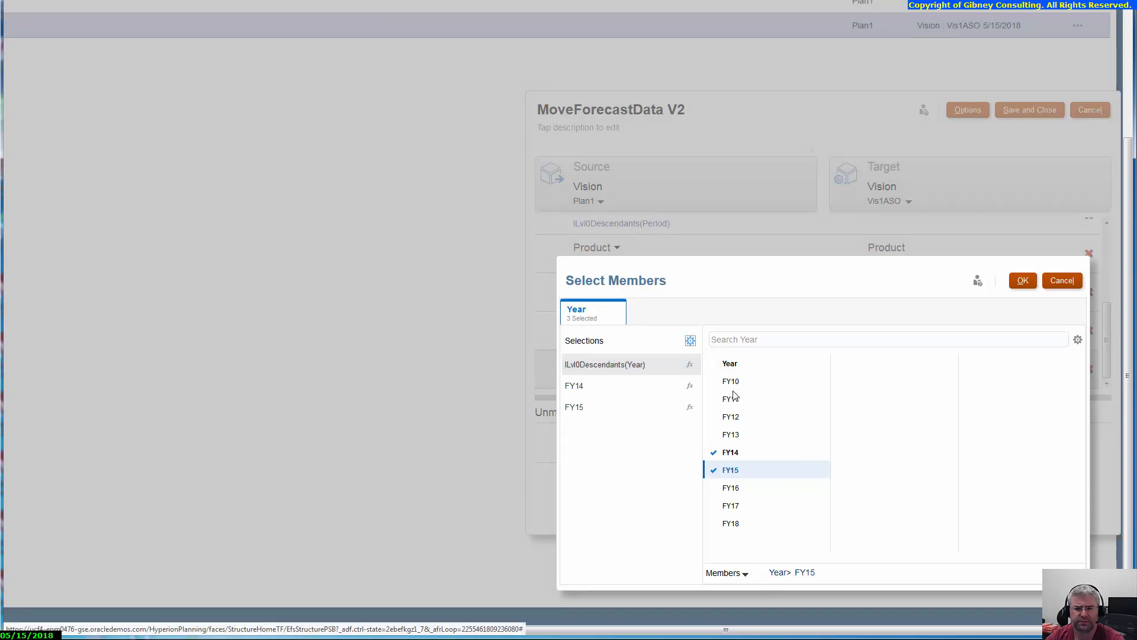
pyautogui.click(690, 340)
pyautogui.click(628, 356)
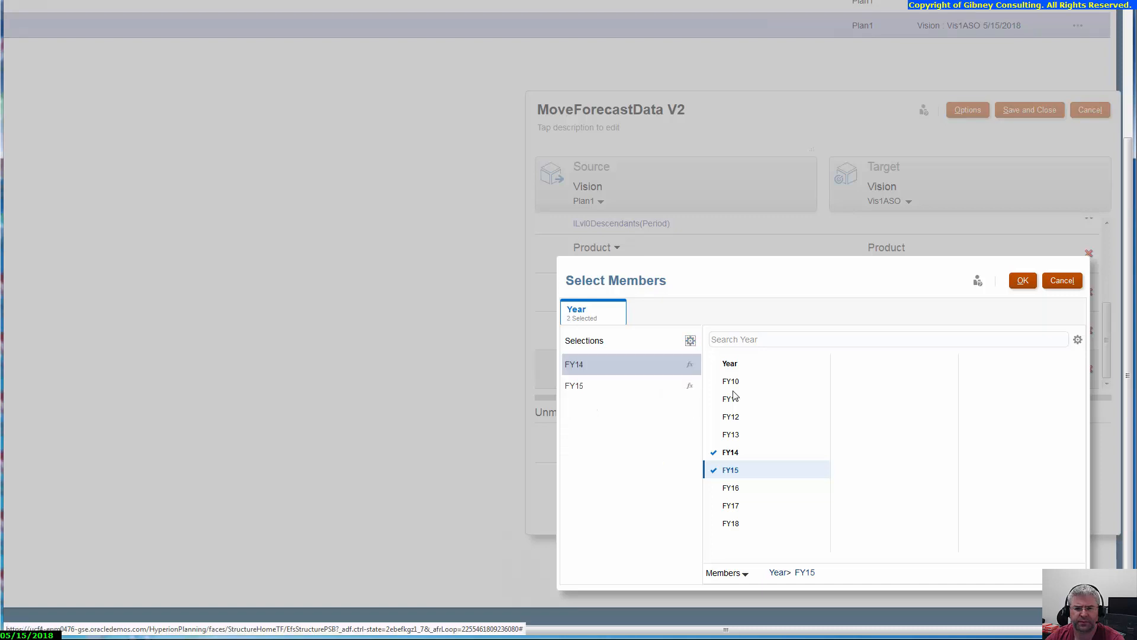
pyautogui.press('Return')
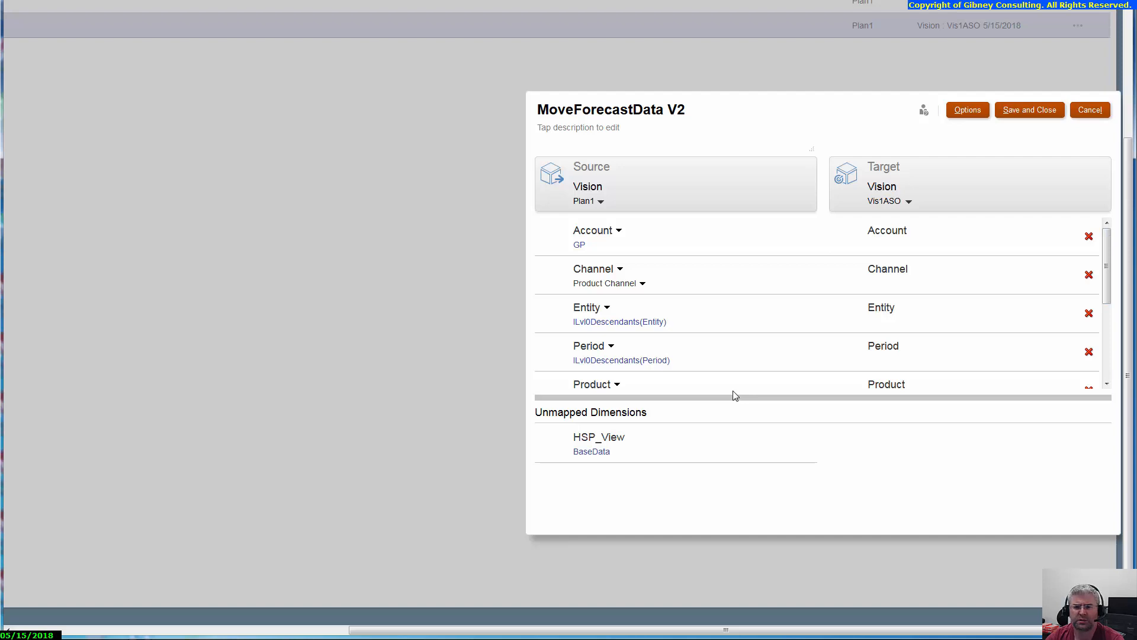
# Step: Review the data map's options and the member selection of the unmapped HSP_View dimension, closing each dialog
pyautogui.hotkey('alt', 'o')
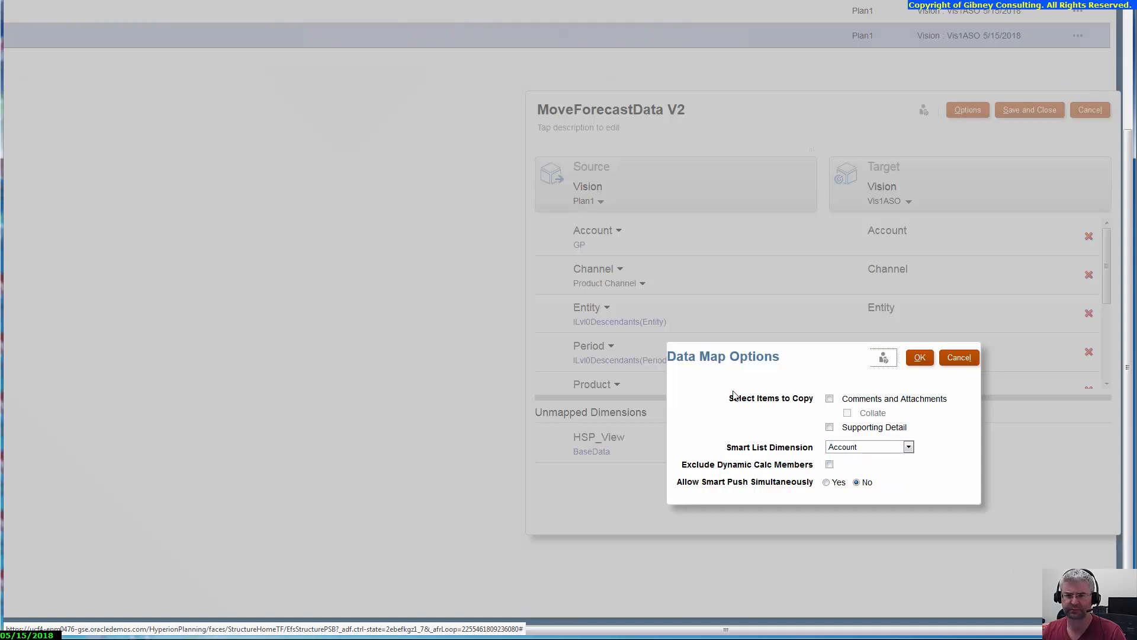
pyautogui.press('Tab')
pyautogui.press('Return')
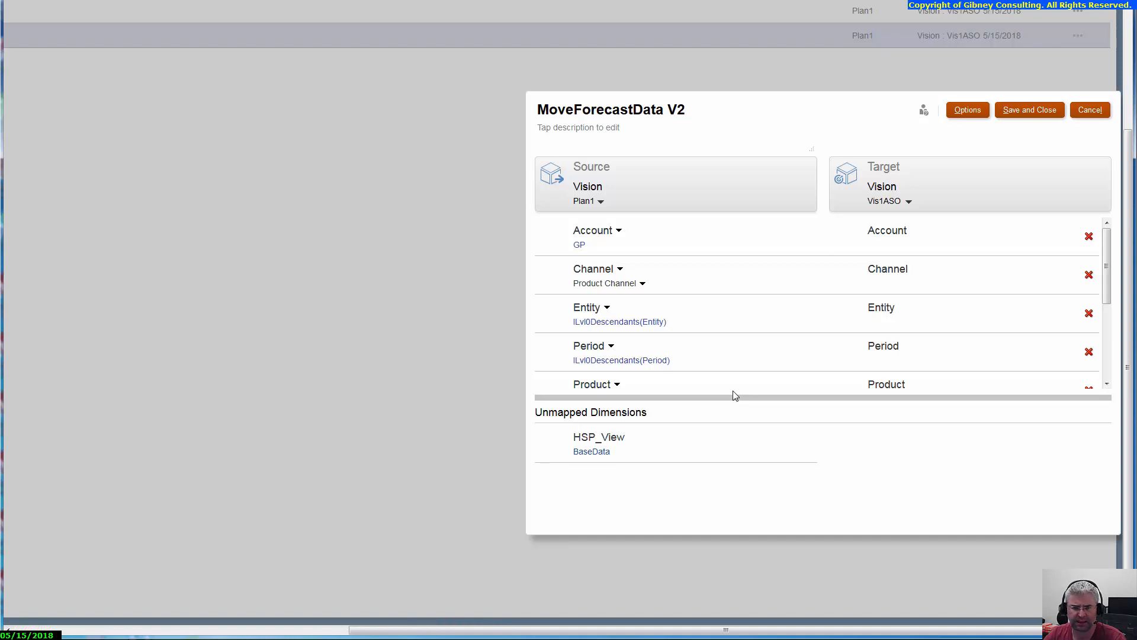
pyautogui.click(592, 451)
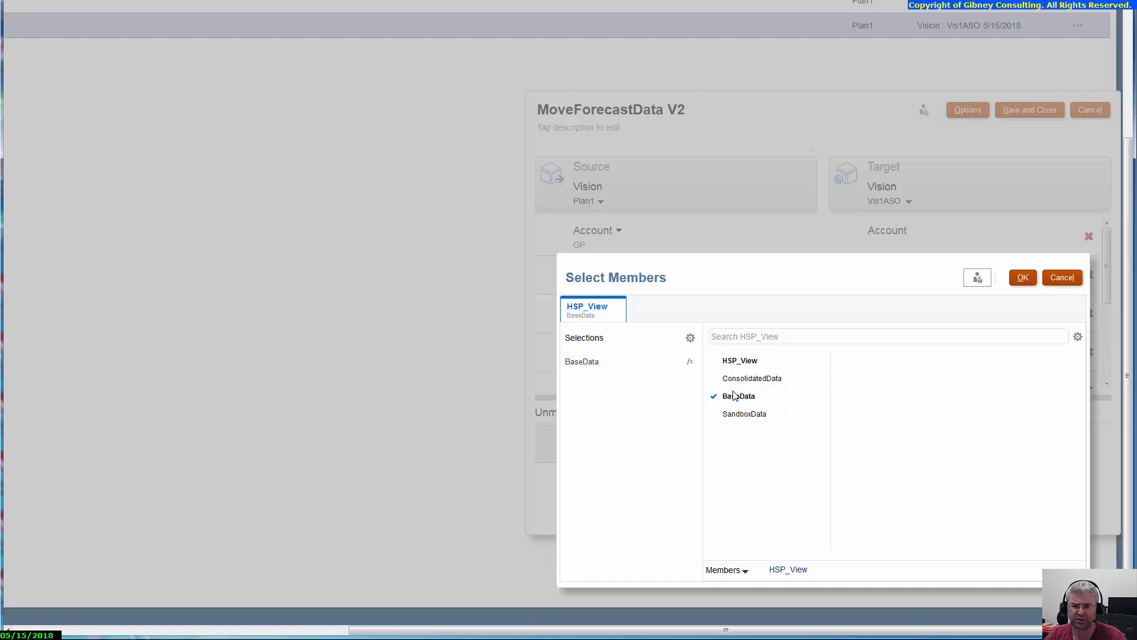
pyautogui.press('Tab')
pyautogui.press('Return')
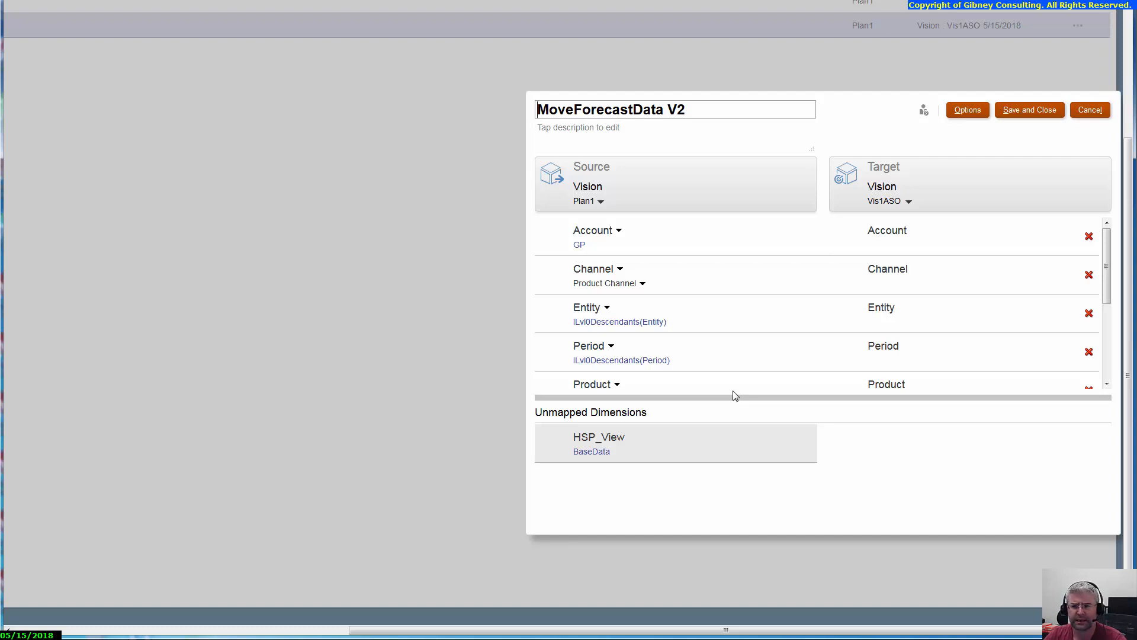
# Step: Save and close the MoveForecastData V2 data map and check its entry in the Data Maps list
pyautogui.hotkey('alt', 's')
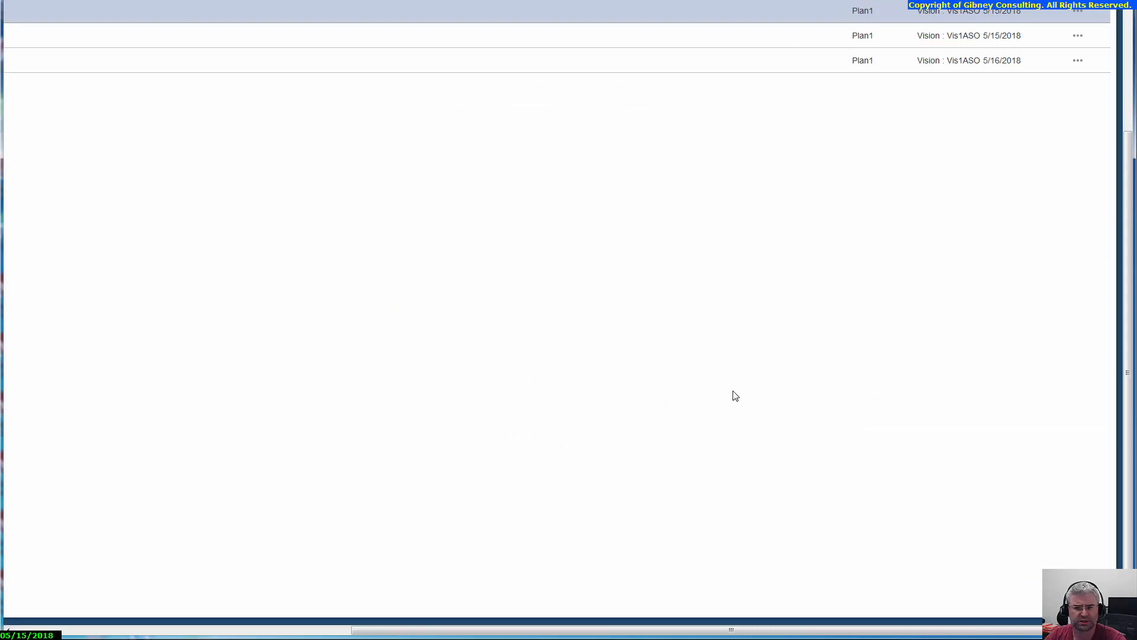
pyautogui.hscroll(-8, 735, 396)
pyautogui.scroll(3, 735, 396)
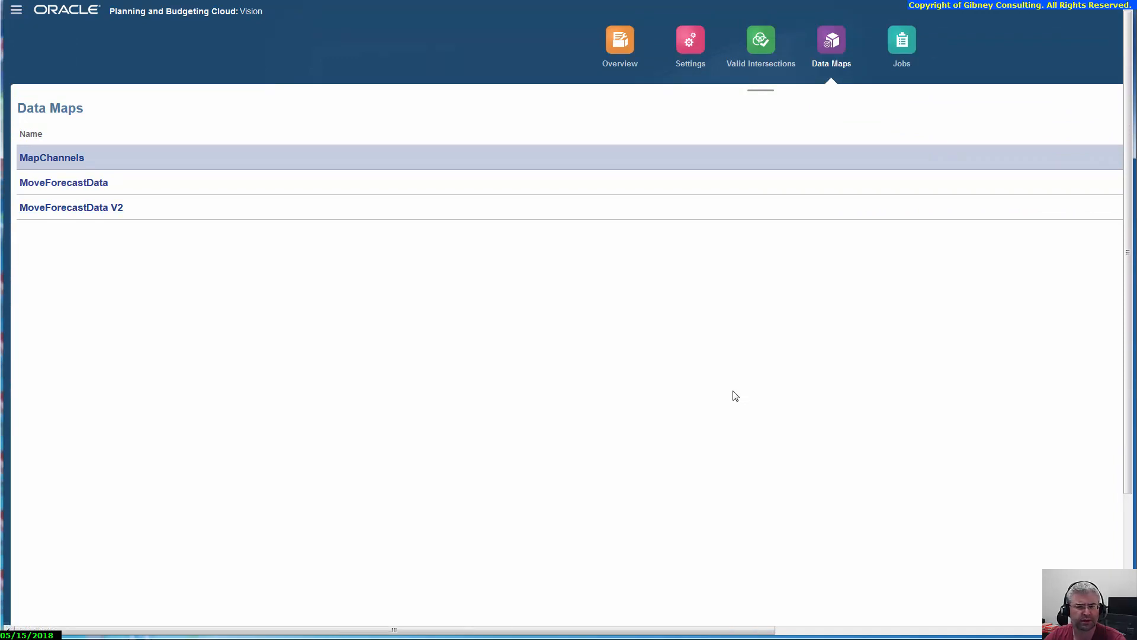
pyautogui.hscroll(8, 735, 395)
pyautogui.hscroll(3, 736, 395)
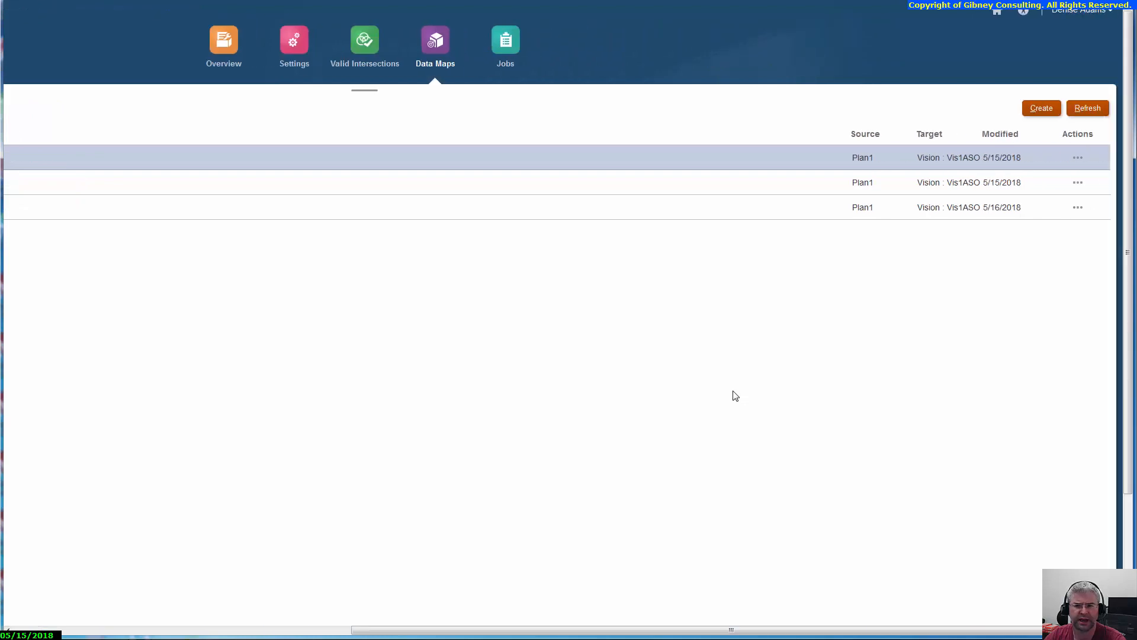
# Step: Try to push data with the MoveForecastData V2 data map and close the remaining dialogs
pyautogui.click(1077, 207)
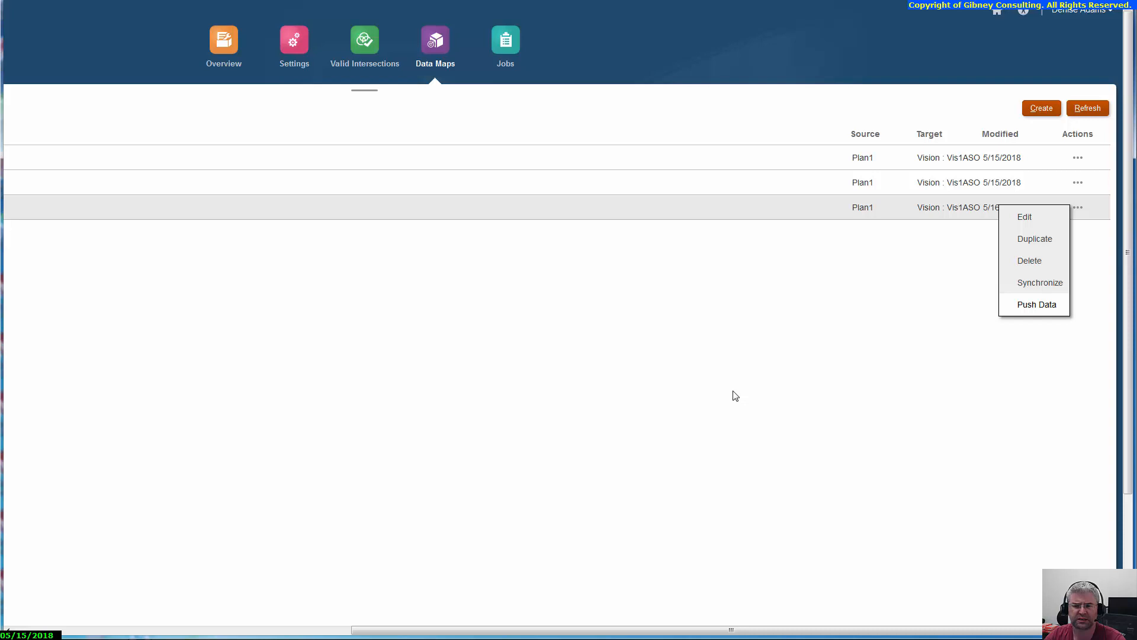
pyautogui.press('Return')
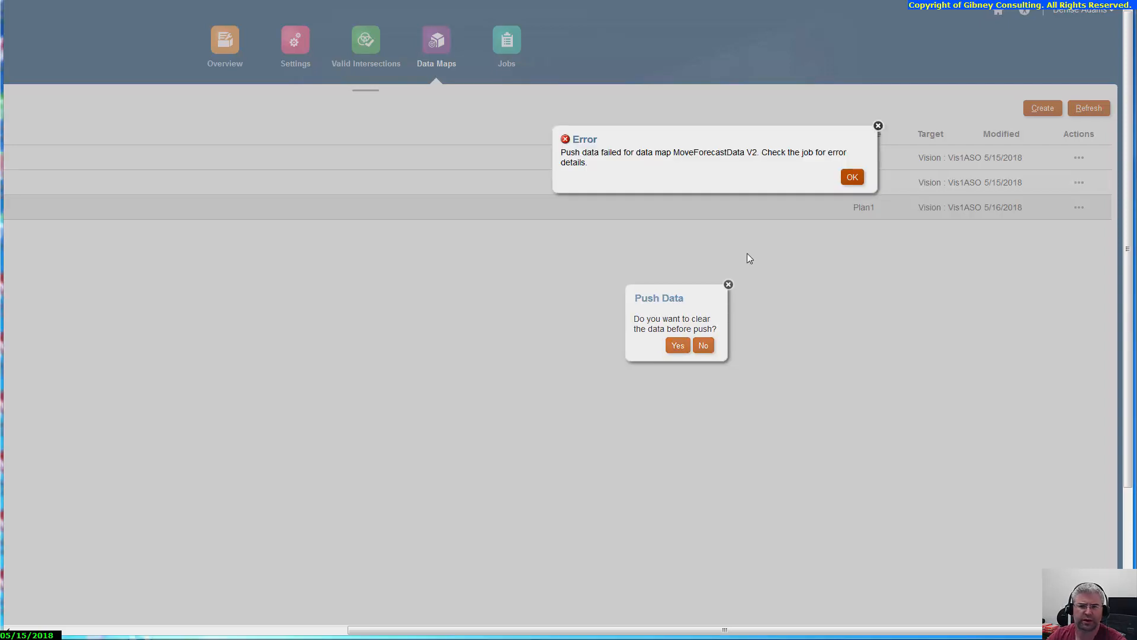
pyautogui.click(853, 177)
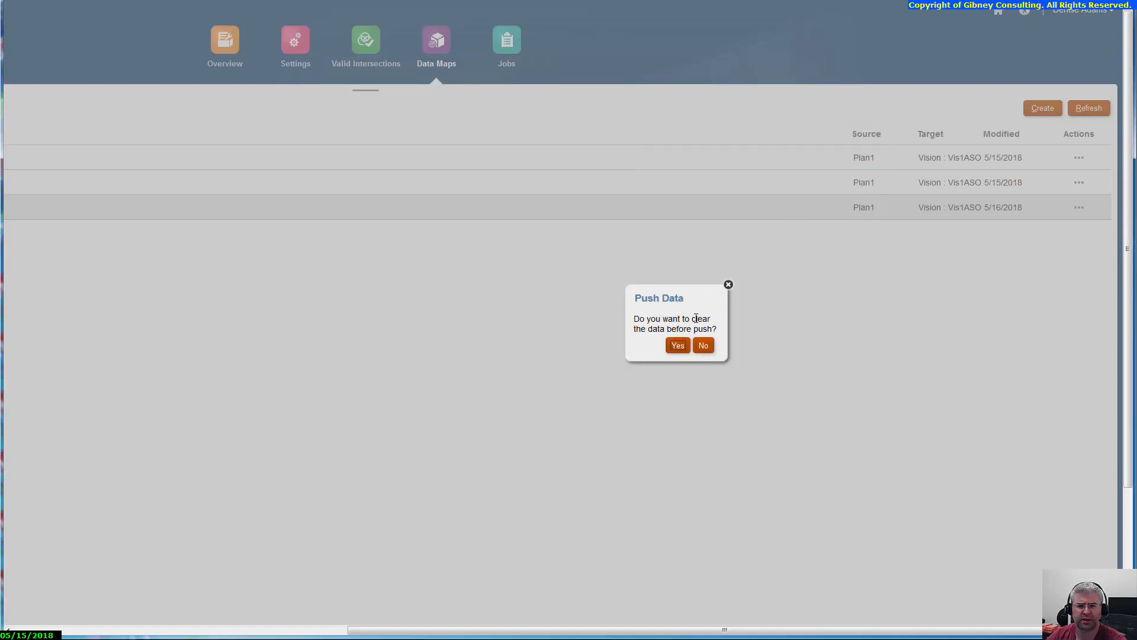
pyautogui.click(728, 284)
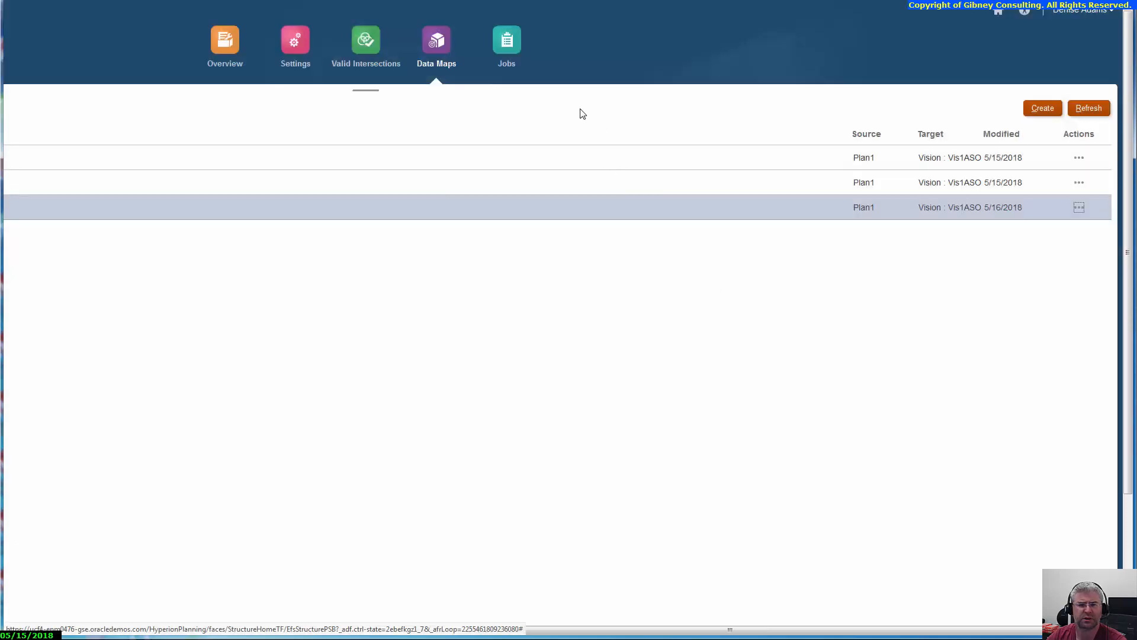
# Step: Open the latest MoveForecastData V2 job's details, examine the push error text, and close the details
pyautogui.click(505, 48)
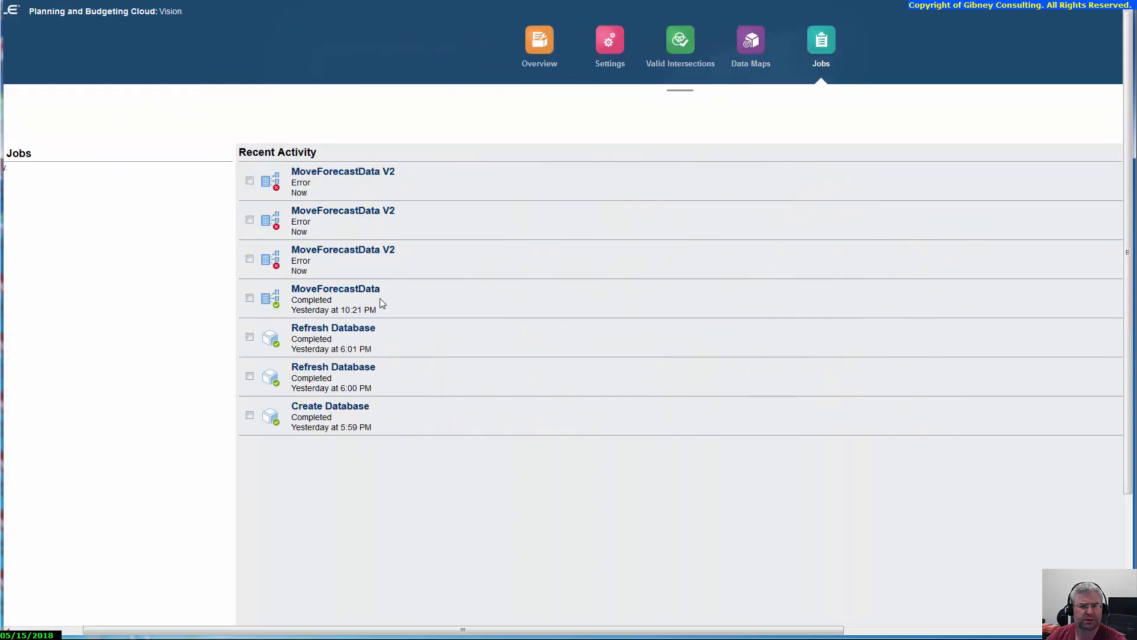
pyautogui.click(325, 173)
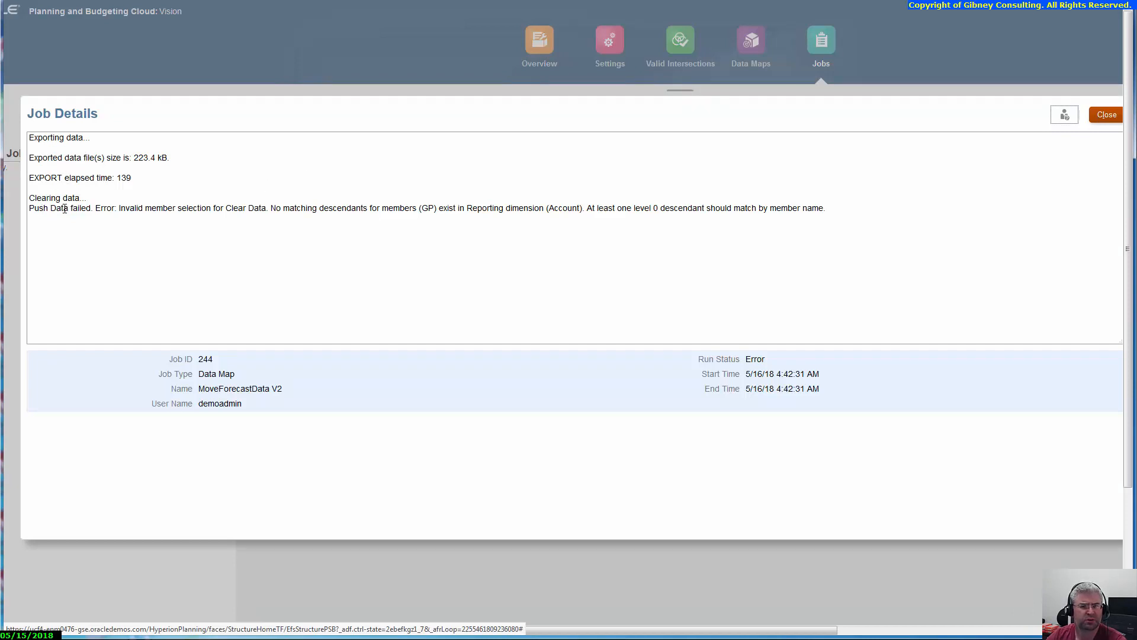
pyautogui.moveTo(111, 206); pyautogui.dragTo(259, 208)
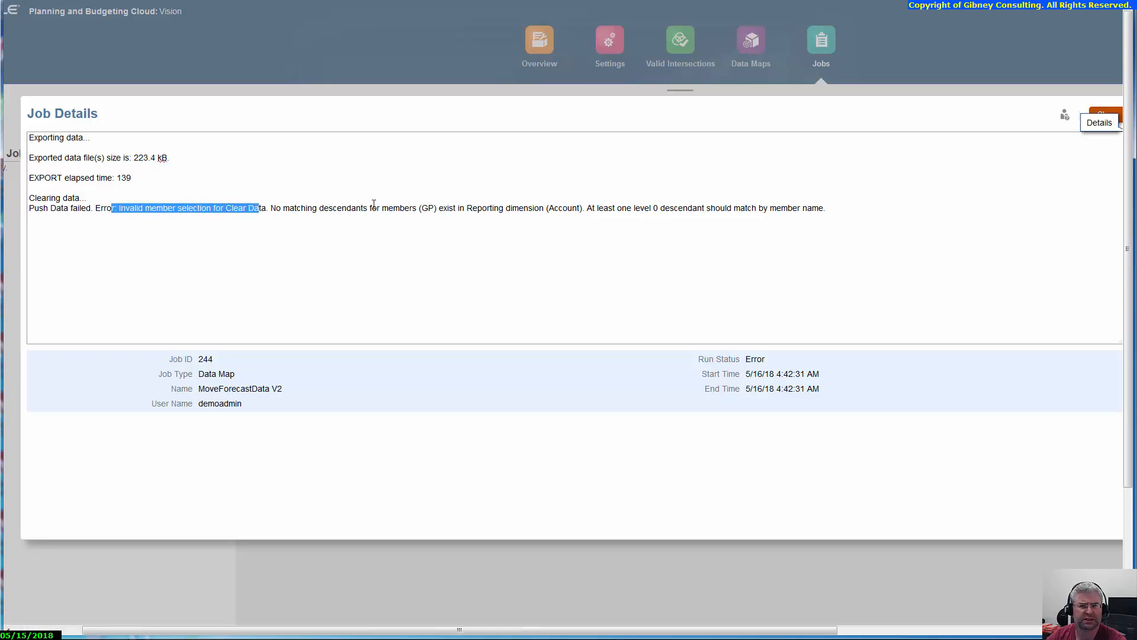
pyautogui.moveTo(422, 208); pyautogui.dragTo(571, 210)
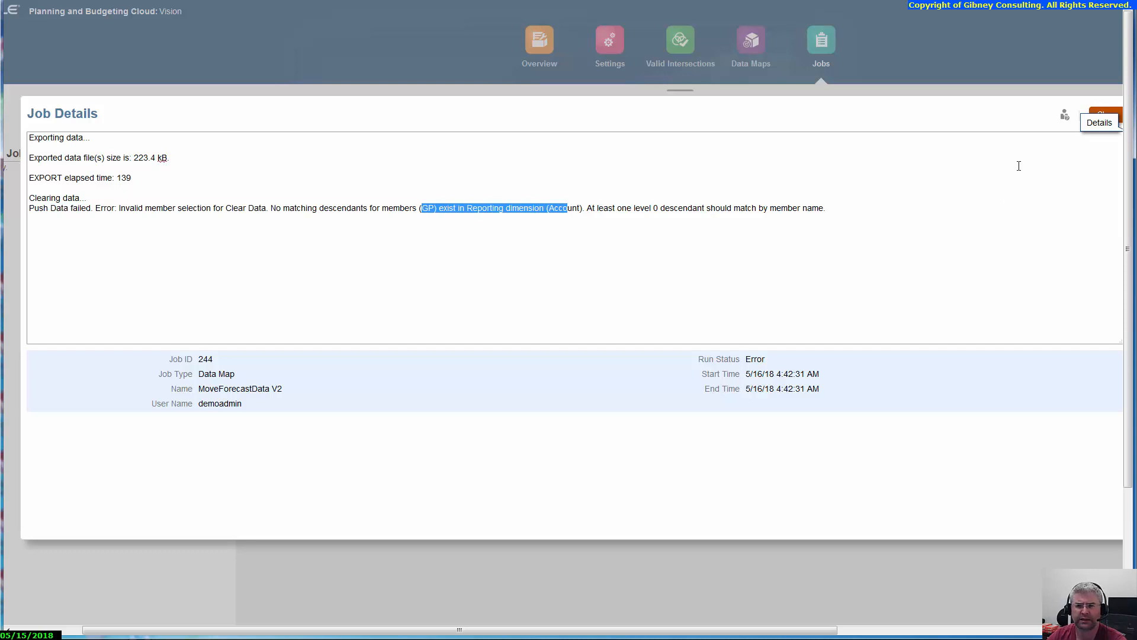
pyautogui.click(985, 276)
pyautogui.hscroll(5, 1120, 123)
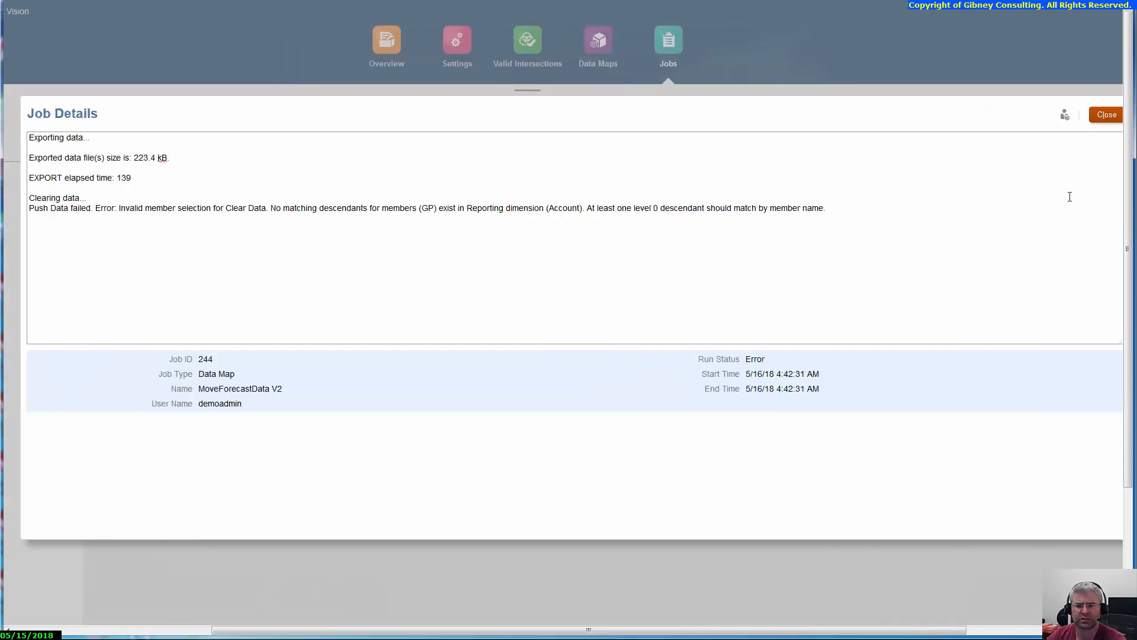
pyautogui.click(1106, 114)
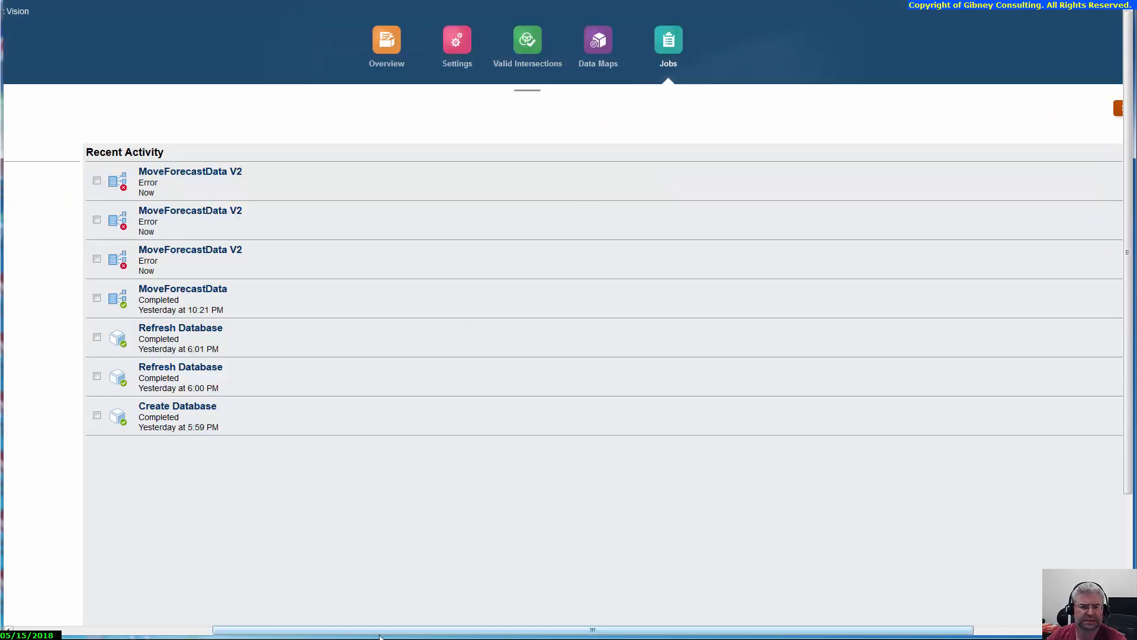
# Step: Return to the Data Maps list and open MoveForecastData V2 for editing
pyautogui.moveTo(342, 630); pyautogui.dragTo(141, 630)
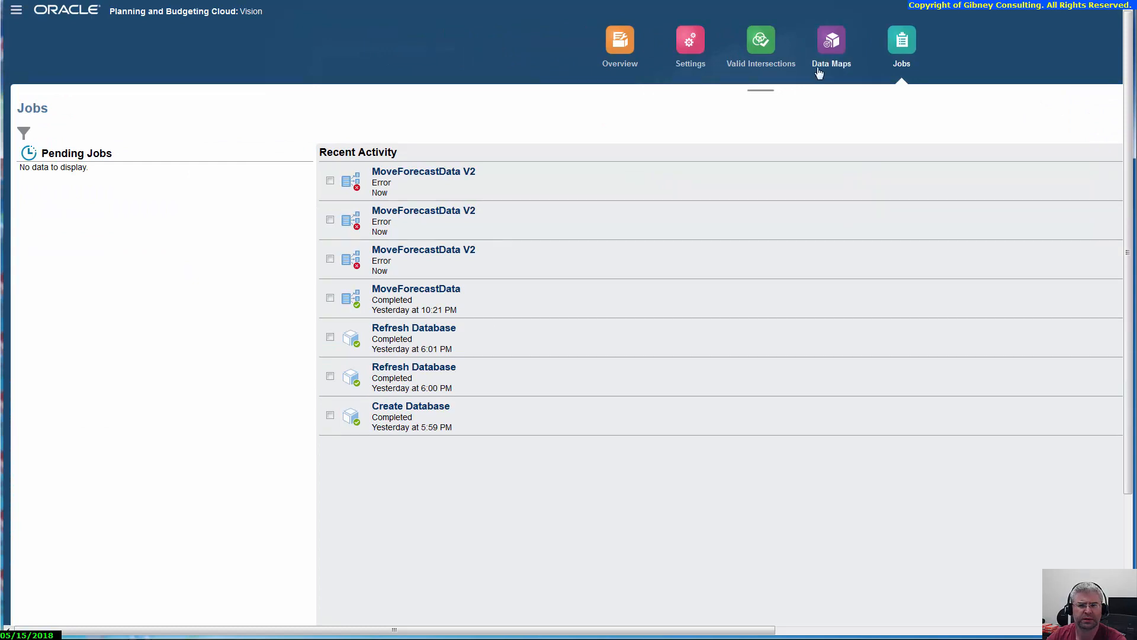
pyautogui.click(829, 46)
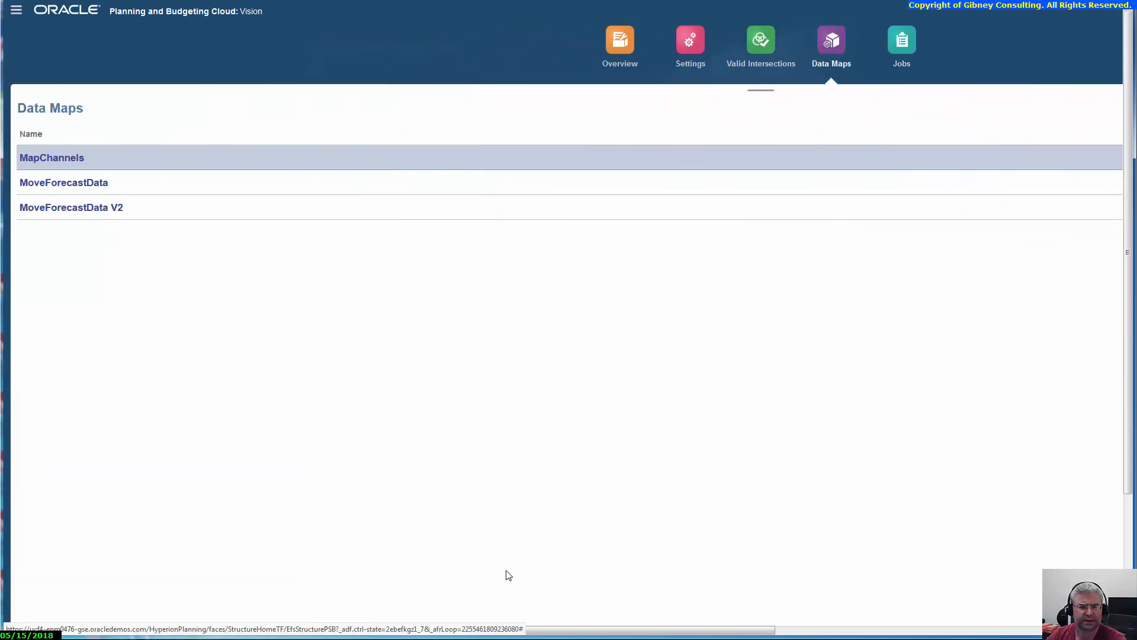
pyautogui.moveTo(500, 631); pyautogui.dragTo(510, 631)
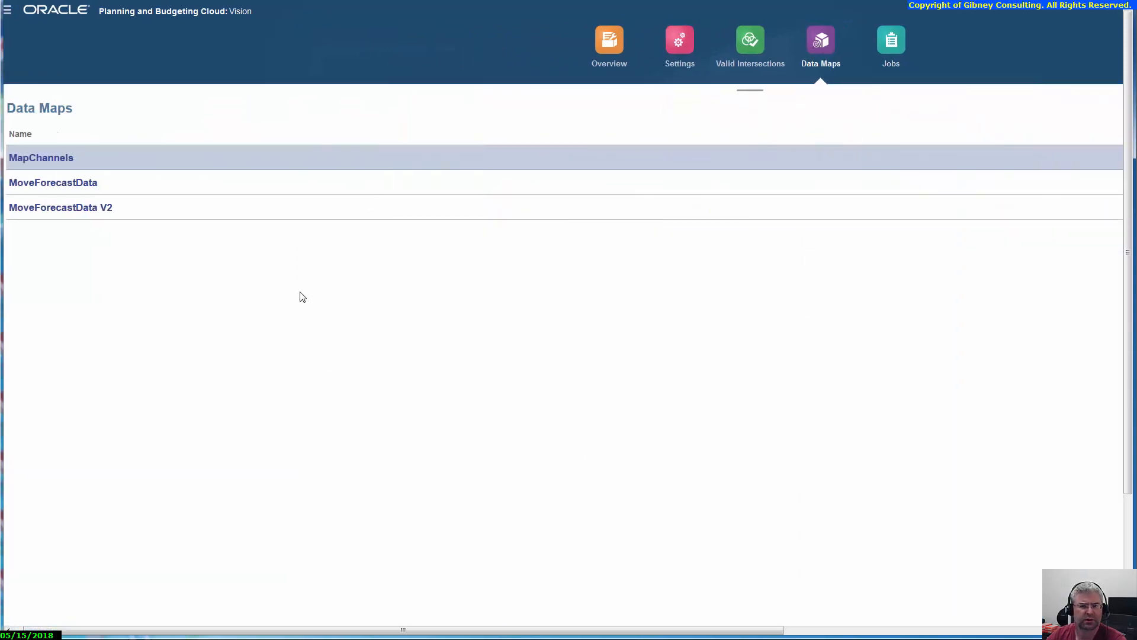
pyautogui.click(308, 210)
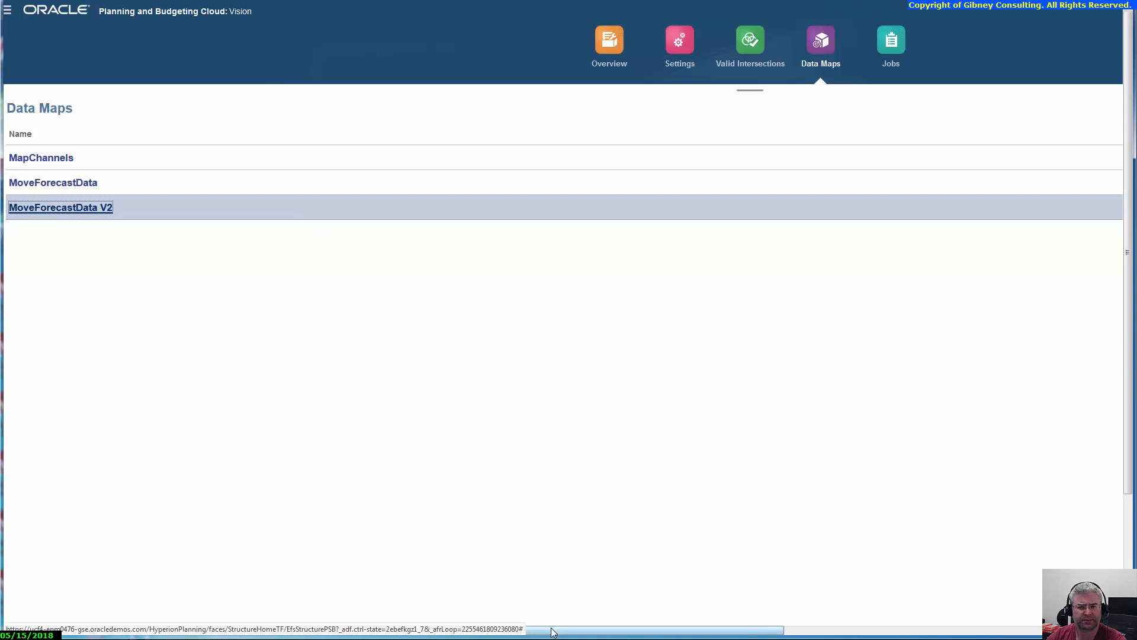
pyautogui.moveTo(542, 629); pyautogui.dragTo(867, 624)
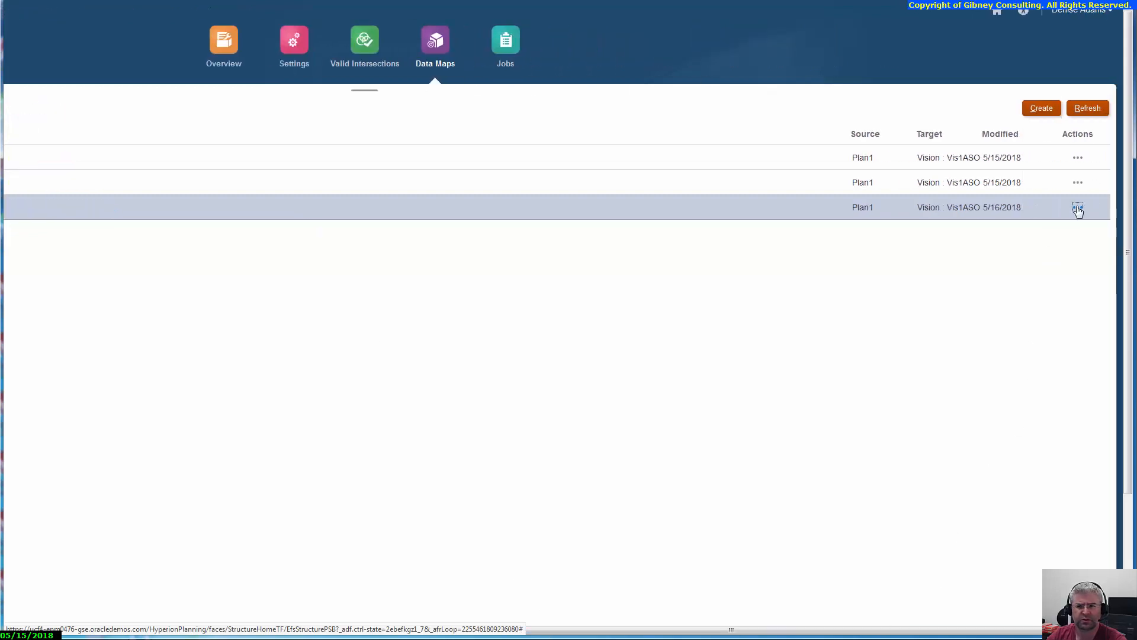
pyautogui.click(1078, 209)
pyautogui.click(1054, 218)
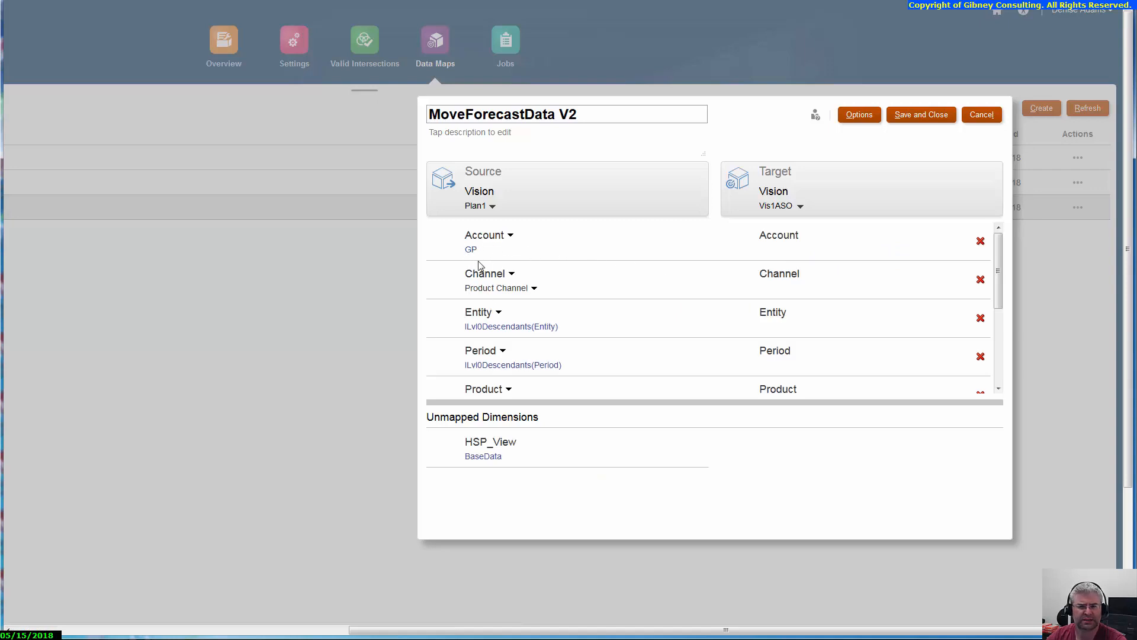
# Step: Add the Level 0 Descendants of GP, under Account > AllA > NI > 0001 > 0002, to the data map's Account member selection
pyautogui.click(472, 250)
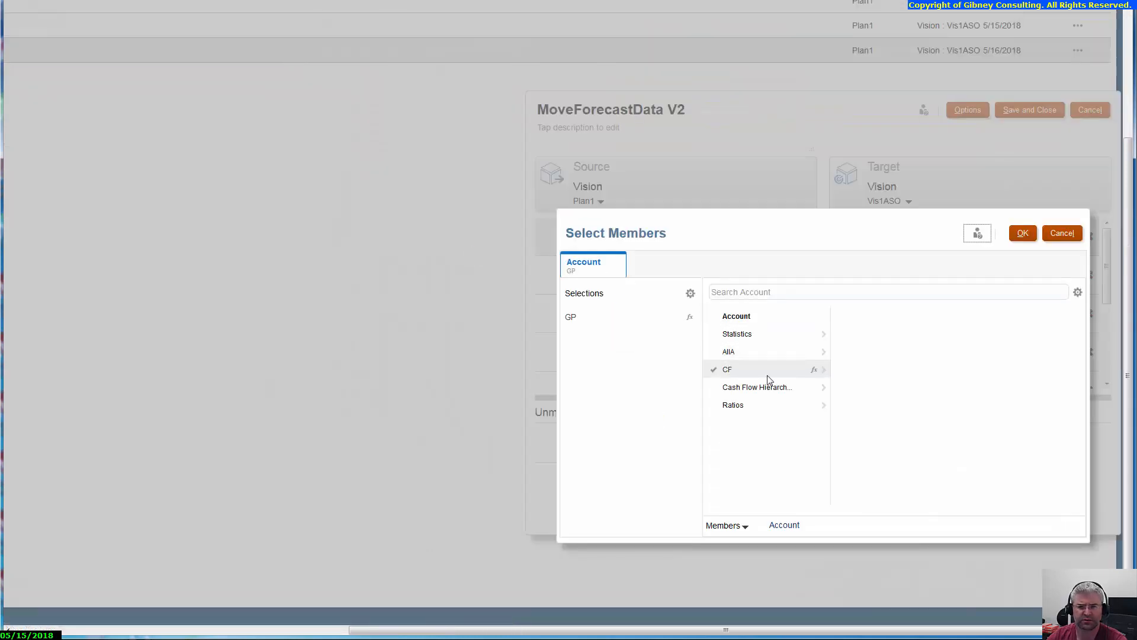
pyautogui.click(822, 353)
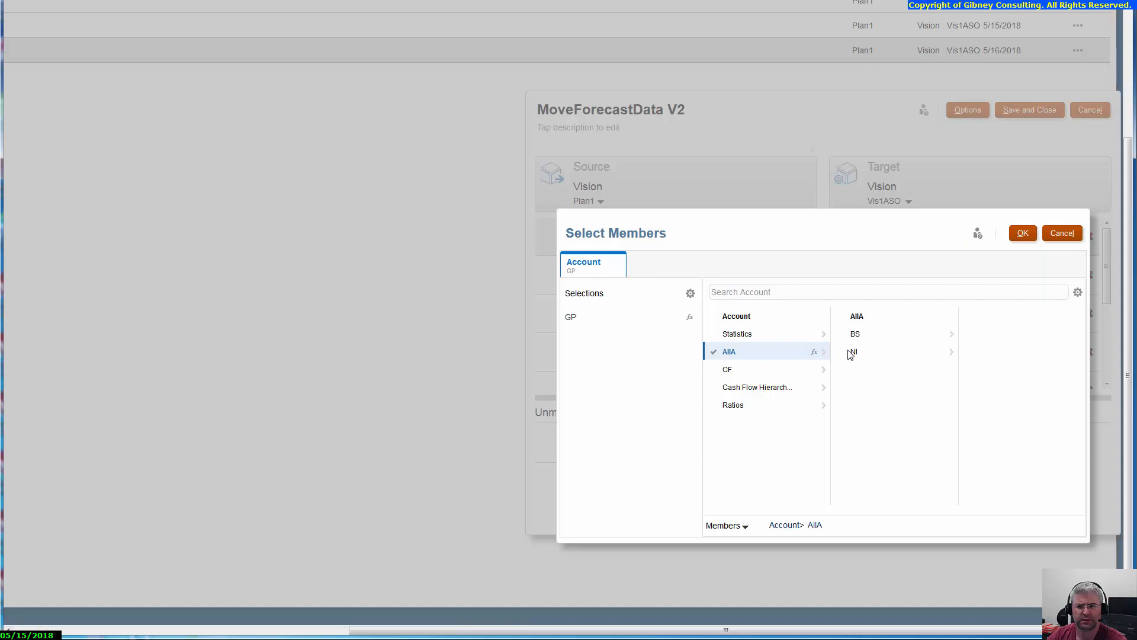
pyautogui.click(881, 352)
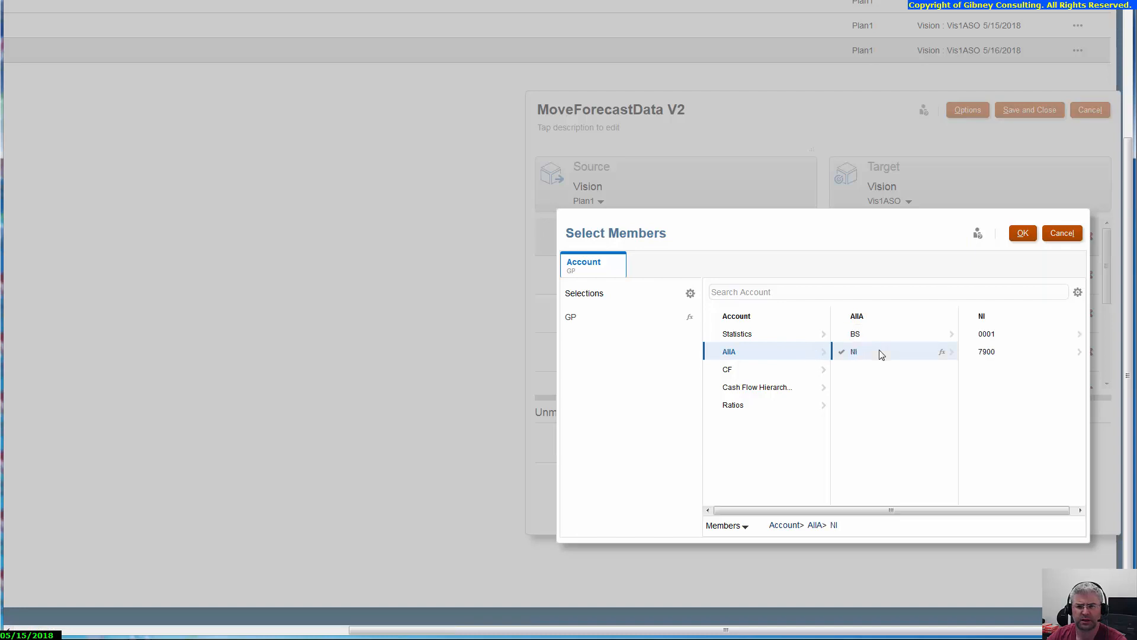
pyautogui.click(979, 333)
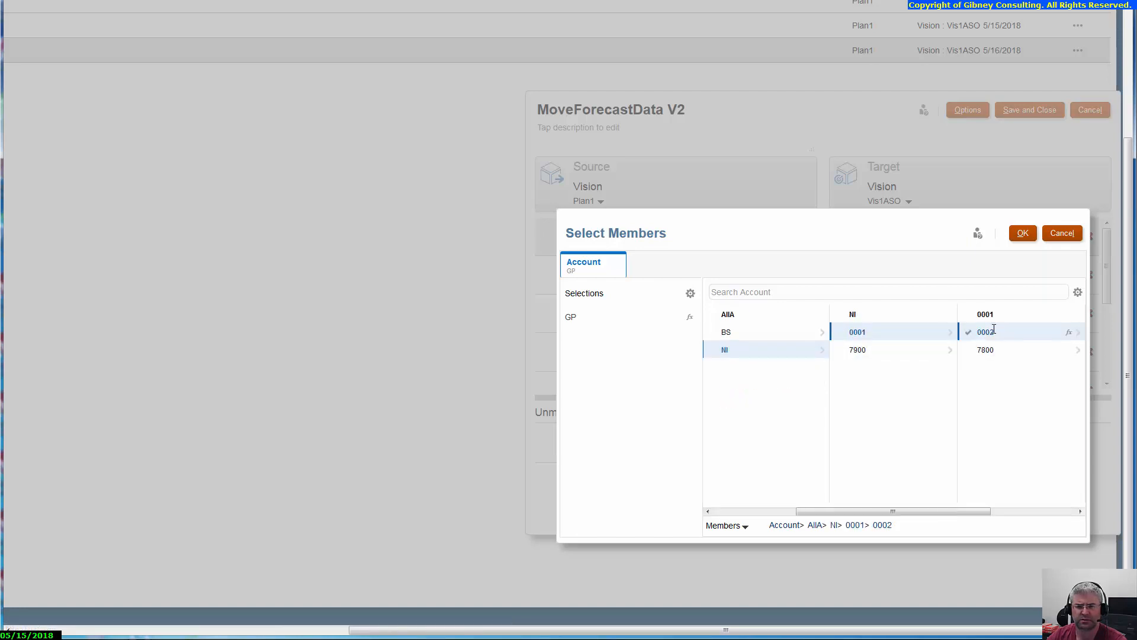
pyautogui.click(994, 330)
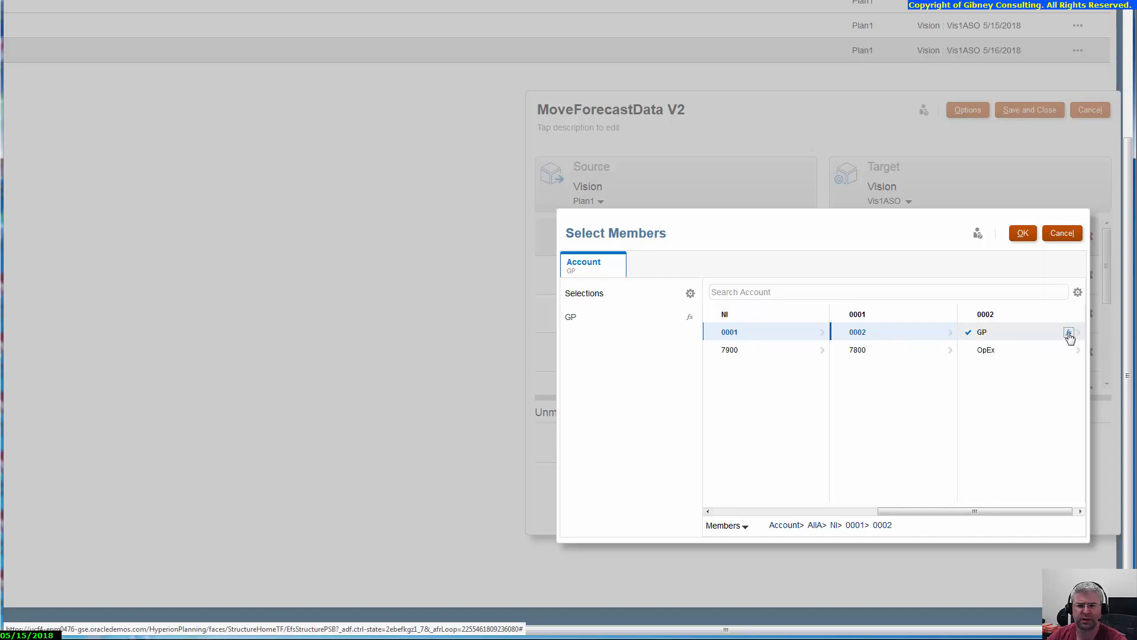
pyautogui.click(1069, 335)
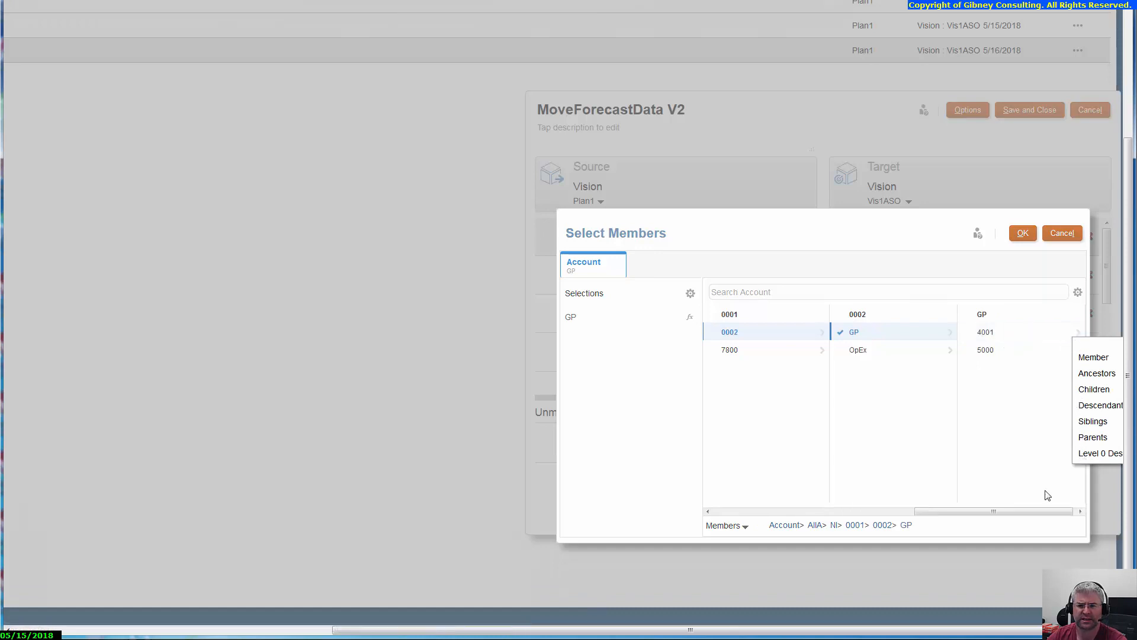
pyautogui.click(910, 230)
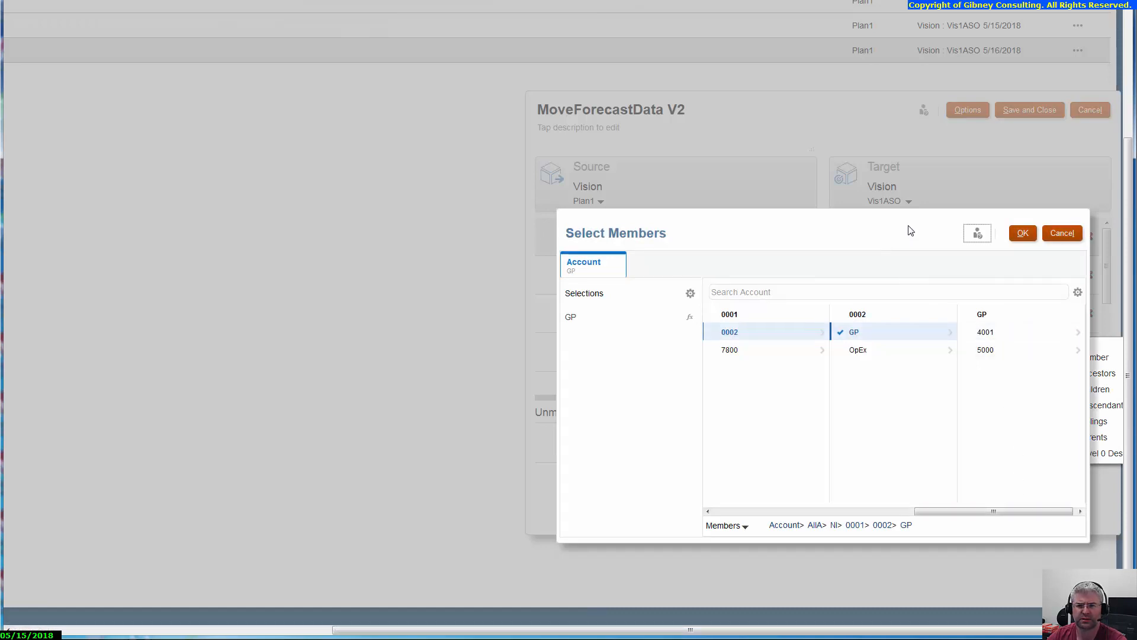
pyautogui.moveTo(910, 231); pyautogui.dragTo(1038, 404)
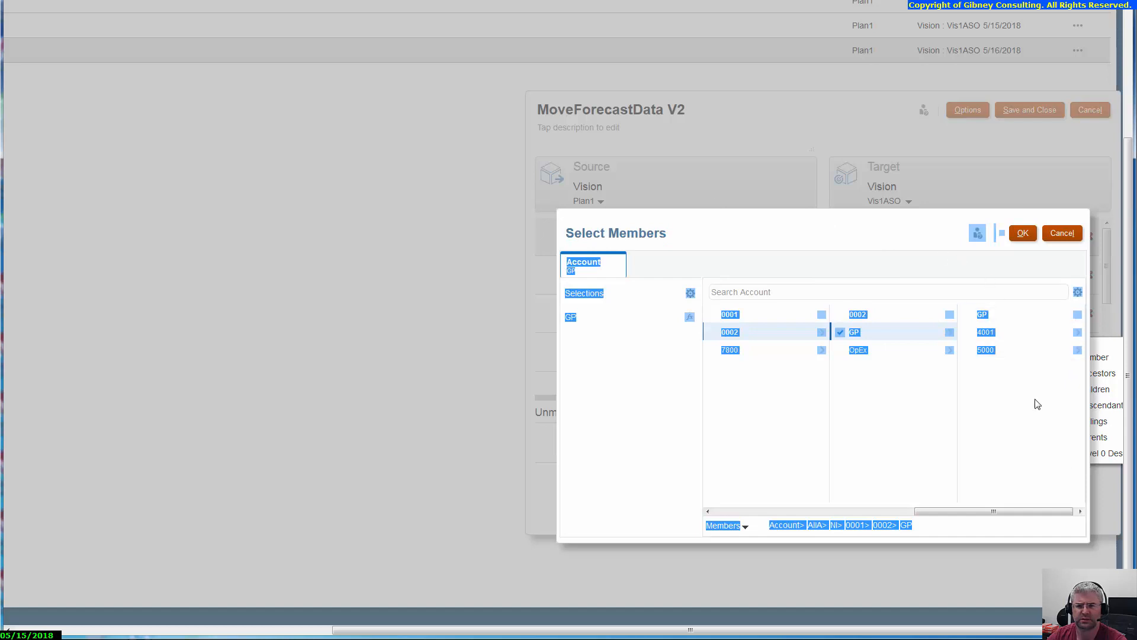
pyautogui.click(1038, 404)
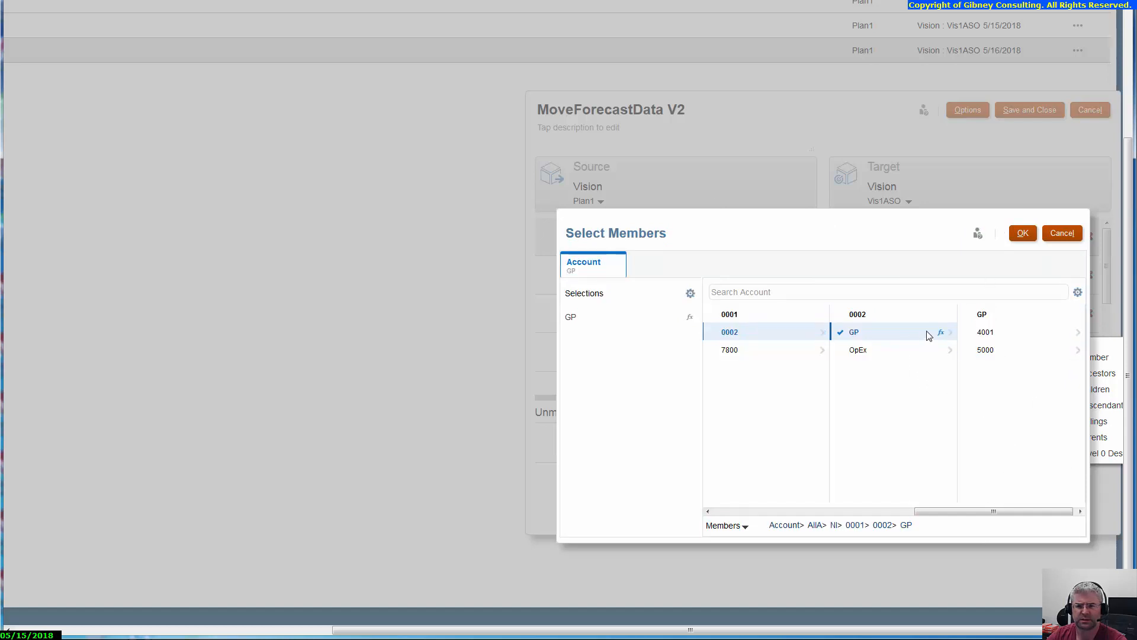
pyautogui.click(941, 332)
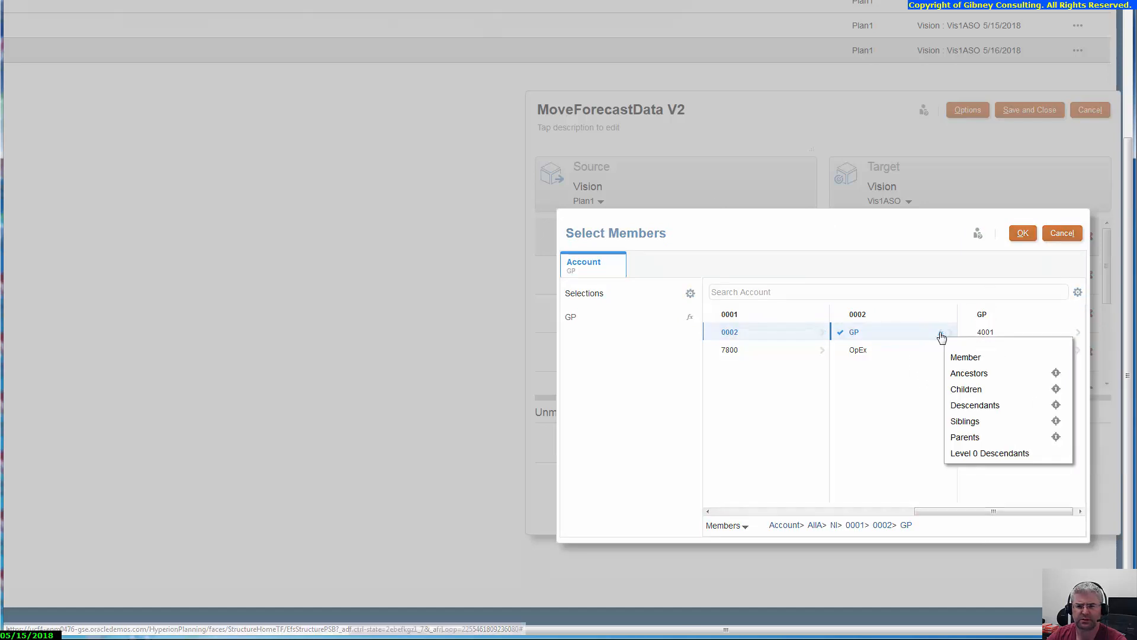
pyautogui.click(978, 453)
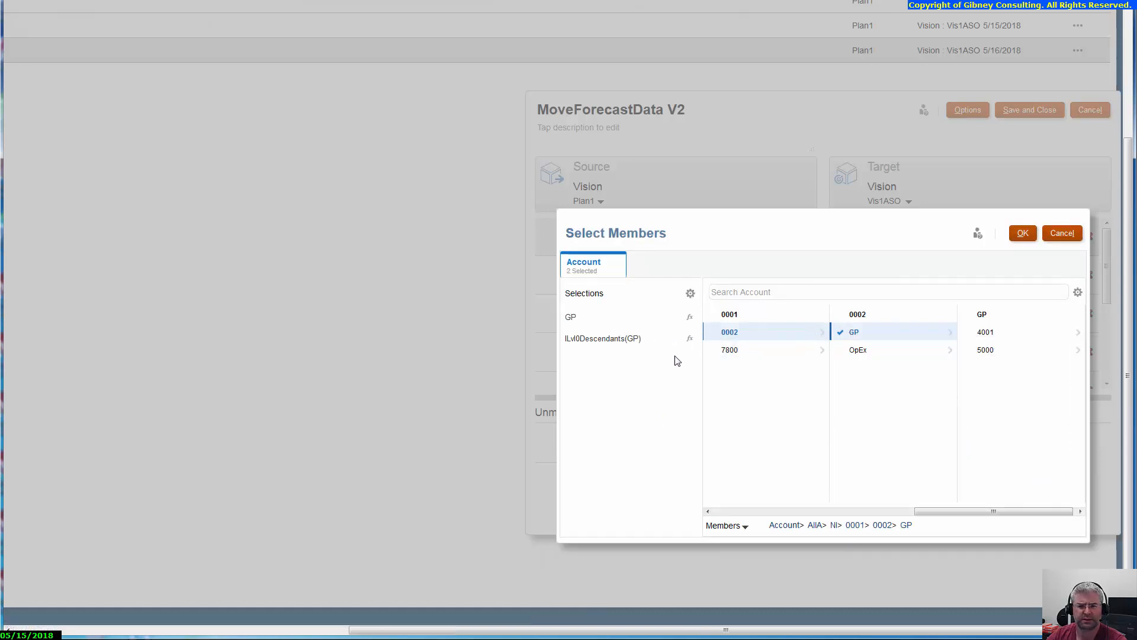
# Step: Remove the standalone GP member from the Account selections, then save and close the data map
pyautogui.click(576, 319)
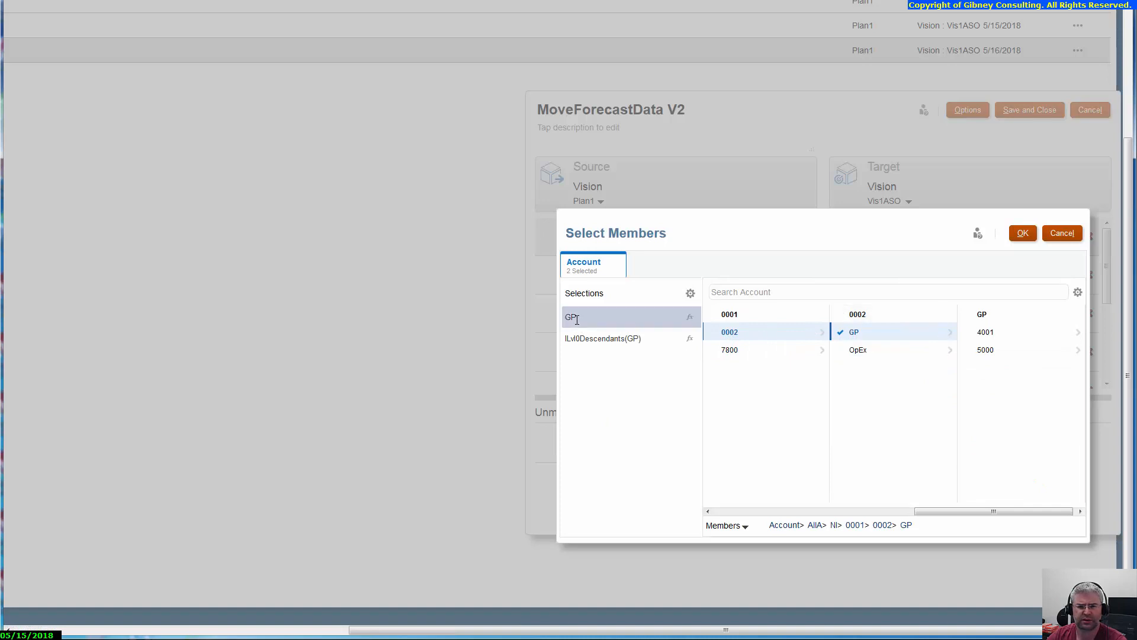
pyautogui.click(691, 294)
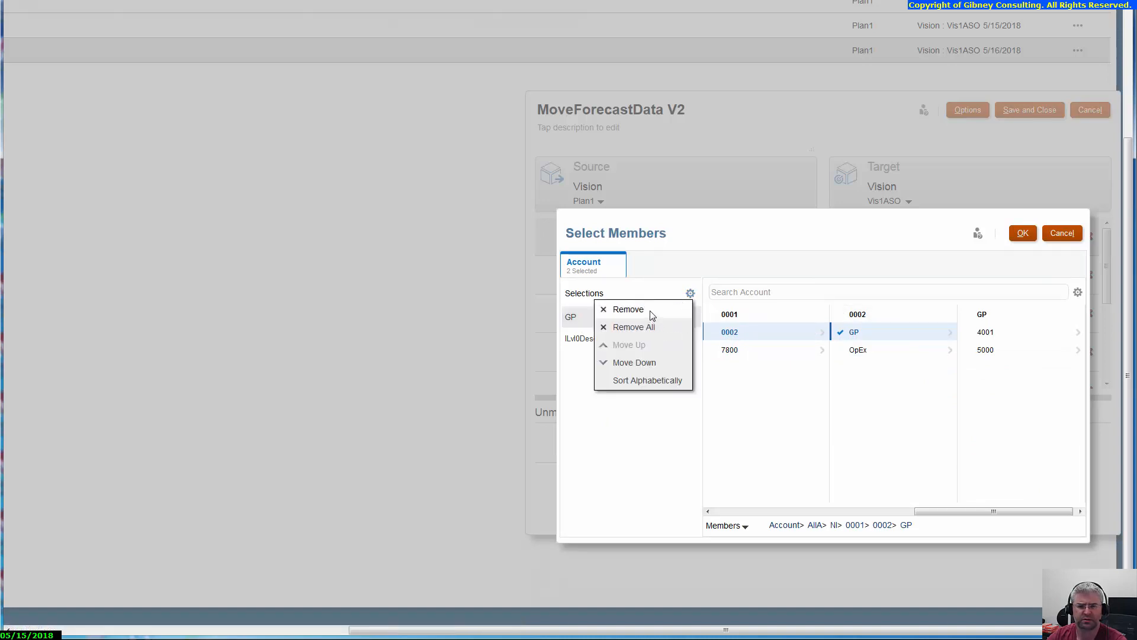
pyautogui.click(650, 312)
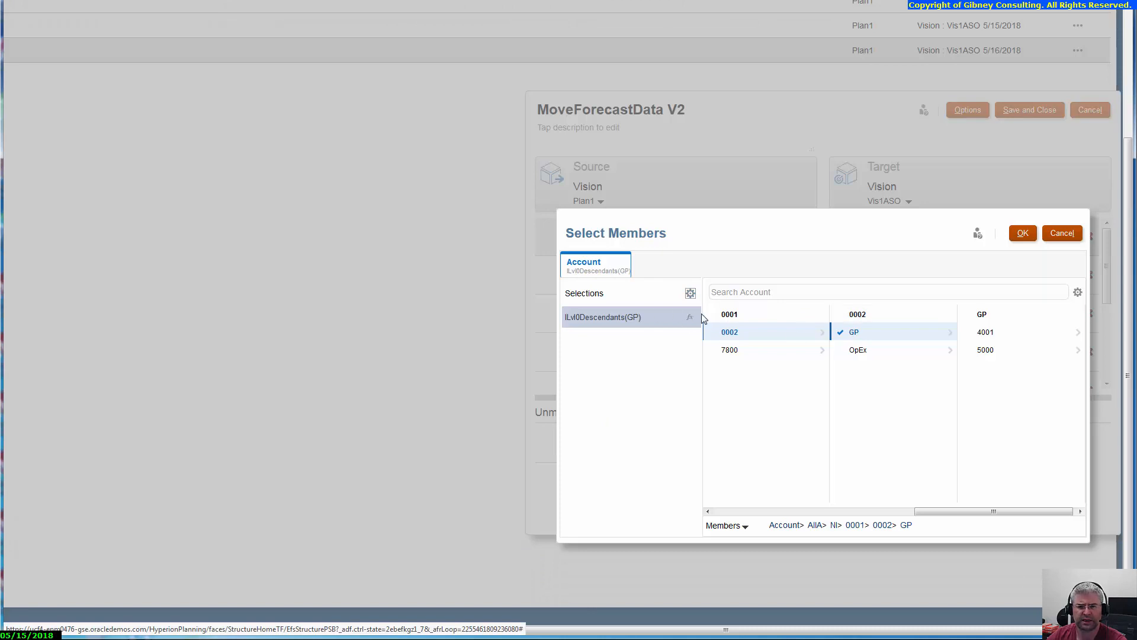
pyautogui.click(1021, 235)
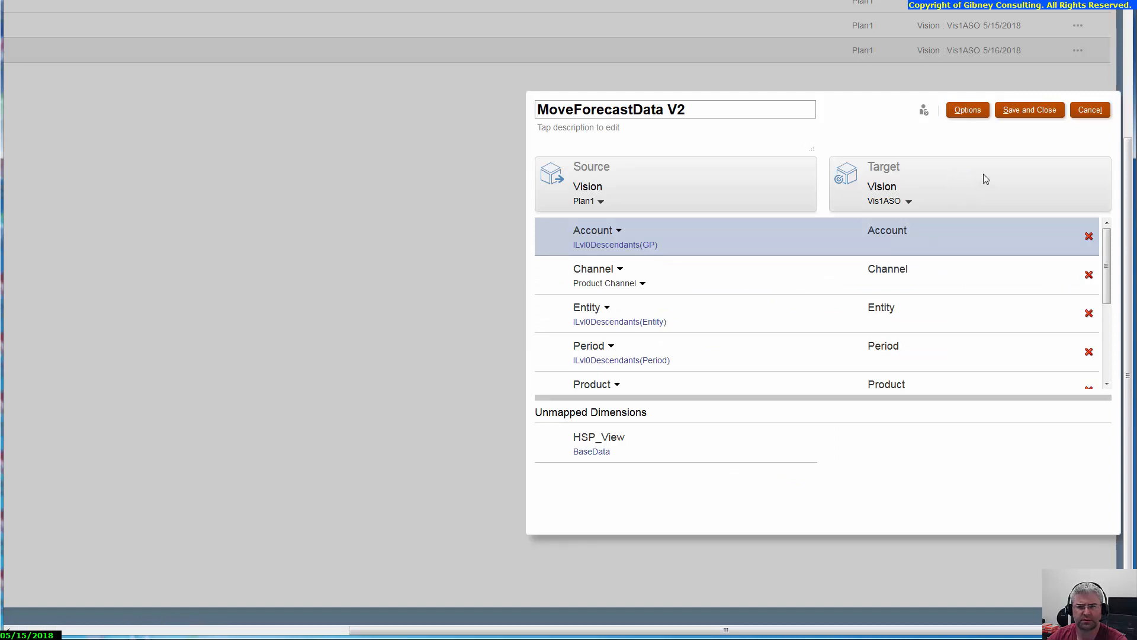
pyautogui.click(1017, 113)
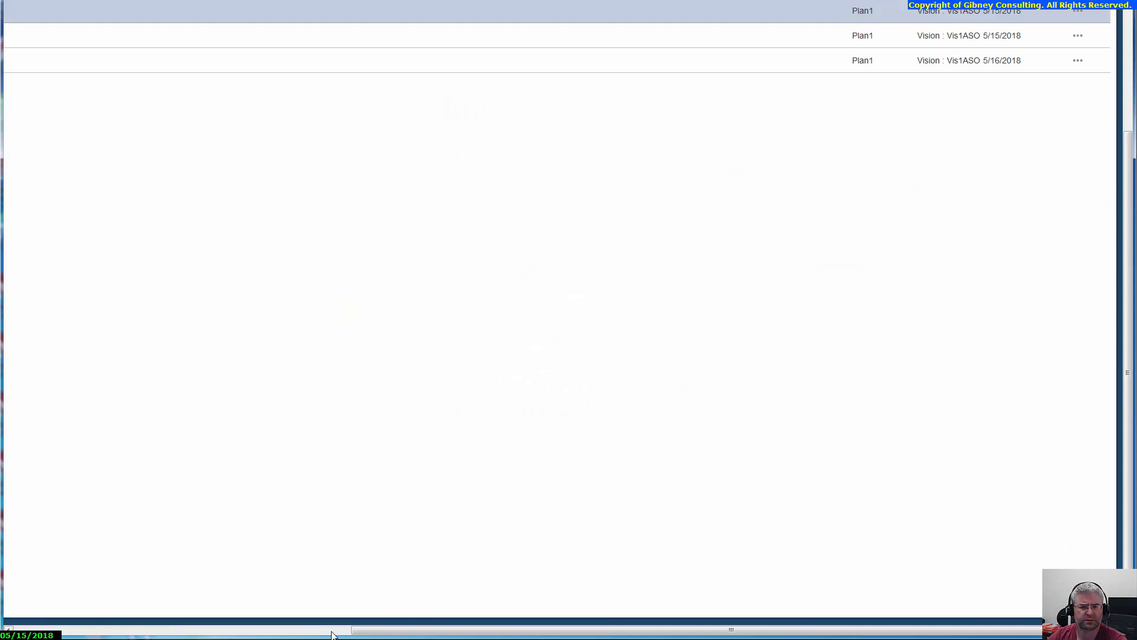
# Step: Push data with the MoveForecastData V2 data map, clearing the target data before the push, and dismiss the resulting message
pyautogui.click(330, 630)
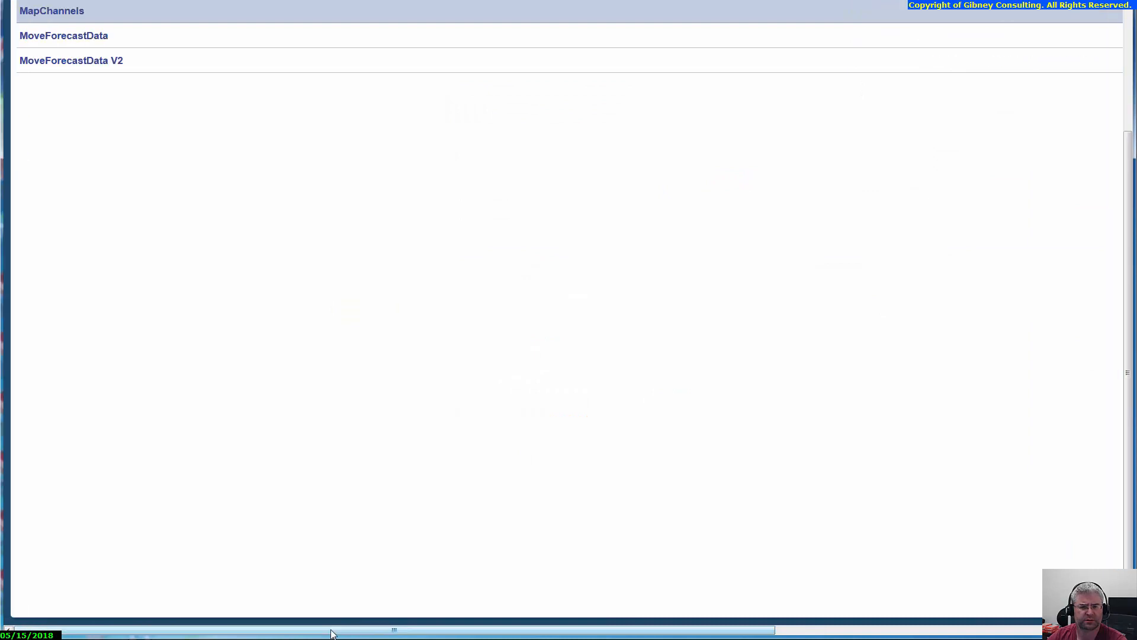
pyautogui.click(1128, 22)
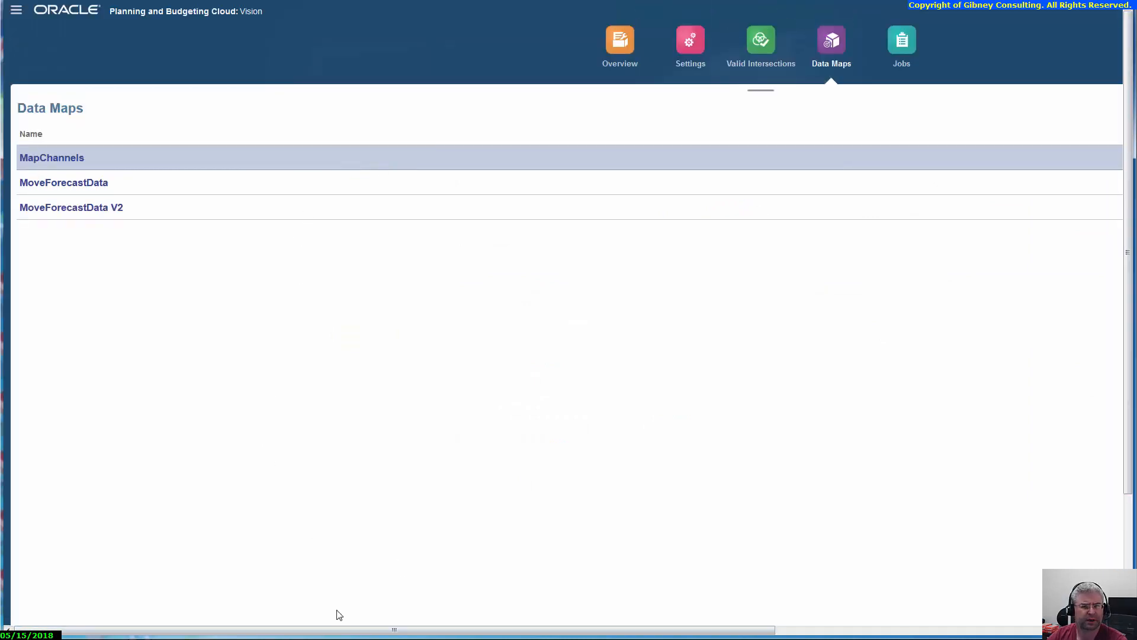
pyautogui.moveTo(367, 629); pyautogui.dragTo(704, 630)
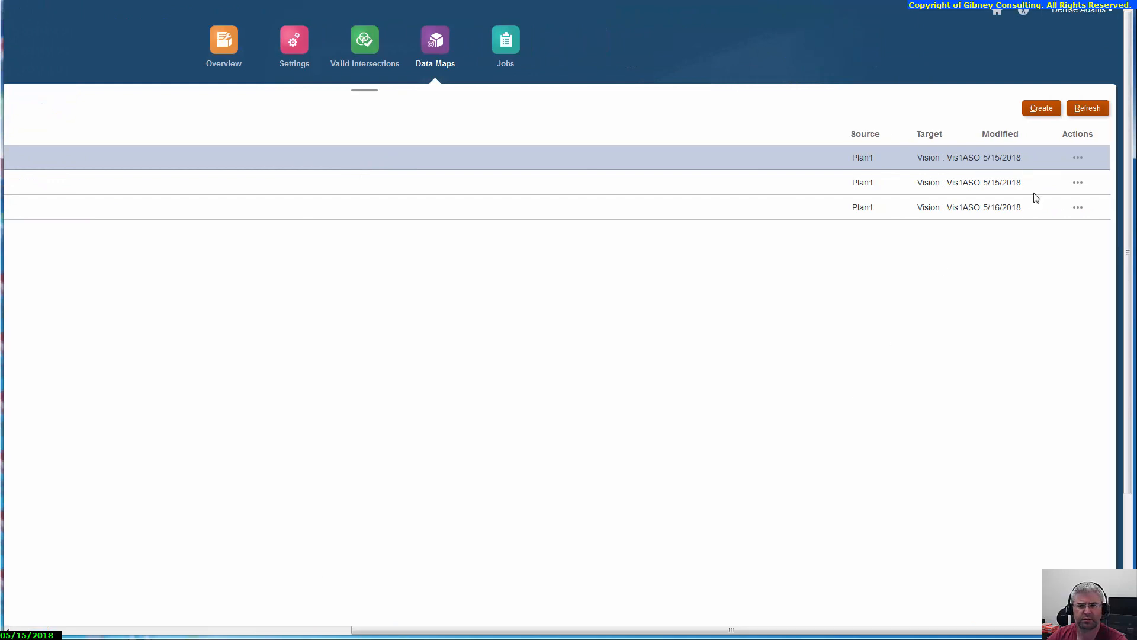
pyautogui.click(1078, 208)
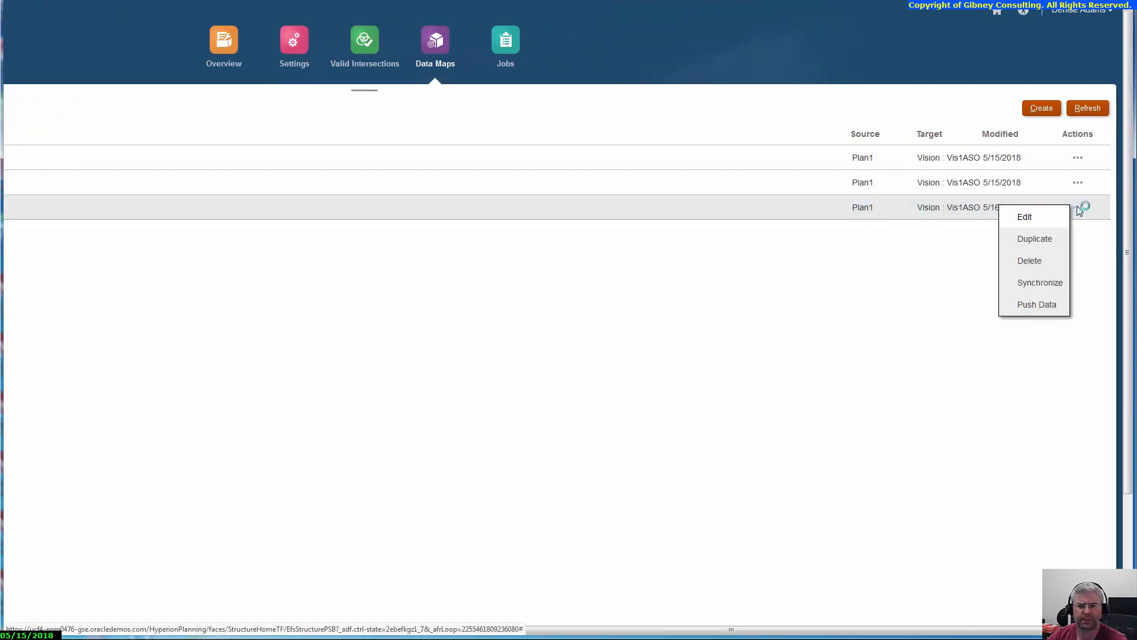
pyautogui.click(1040, 305)
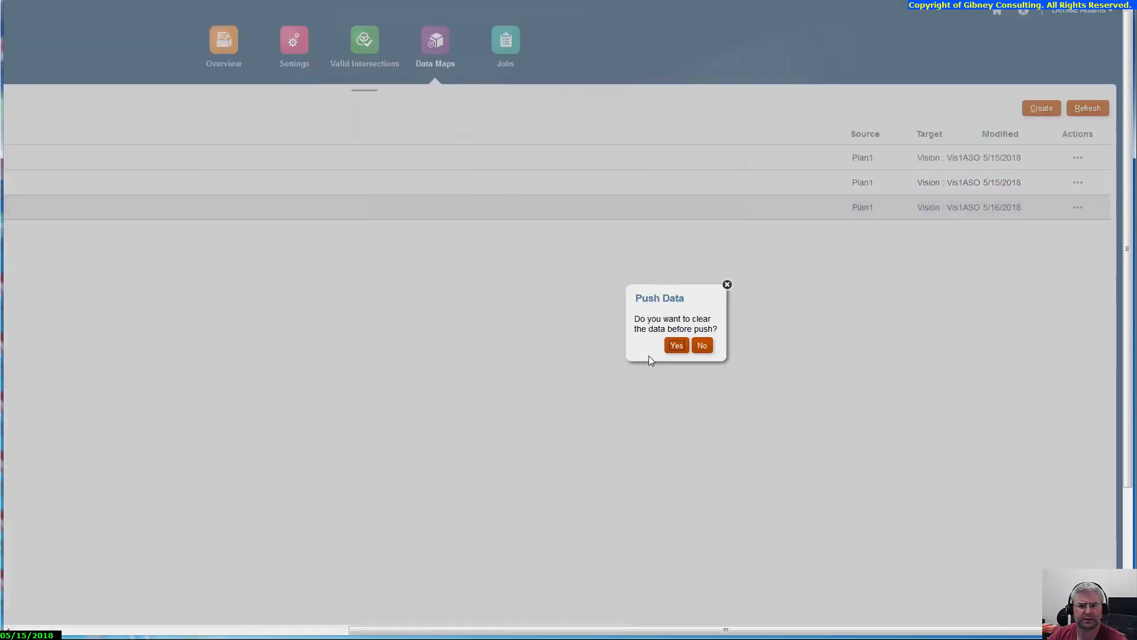
pyautogui.click(675, 346)
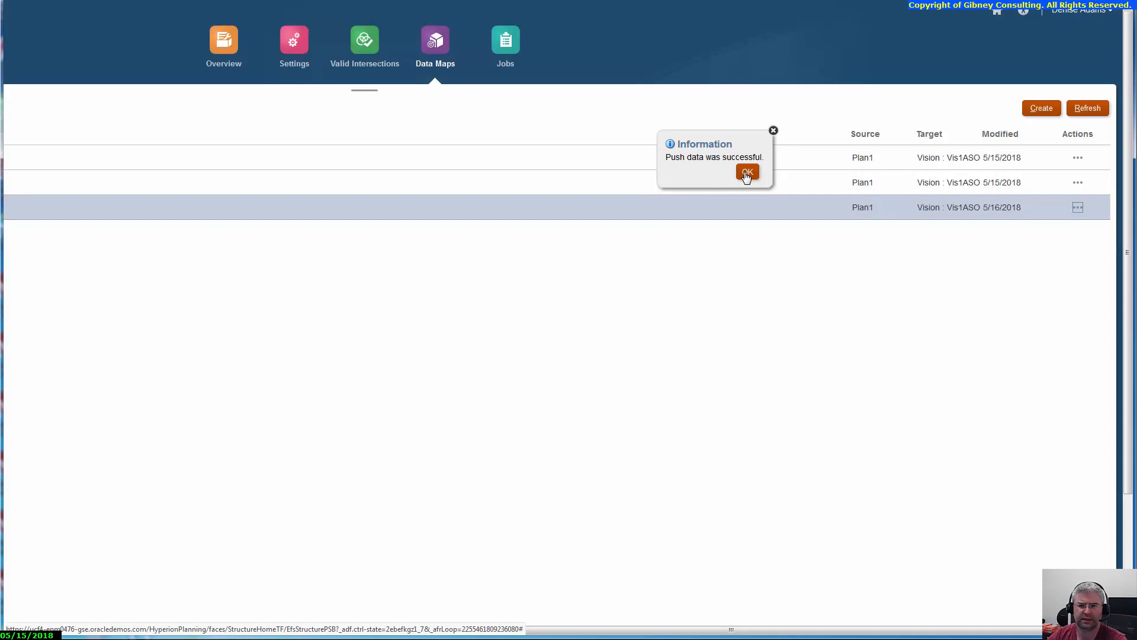
pyautogui.click(747, 176)
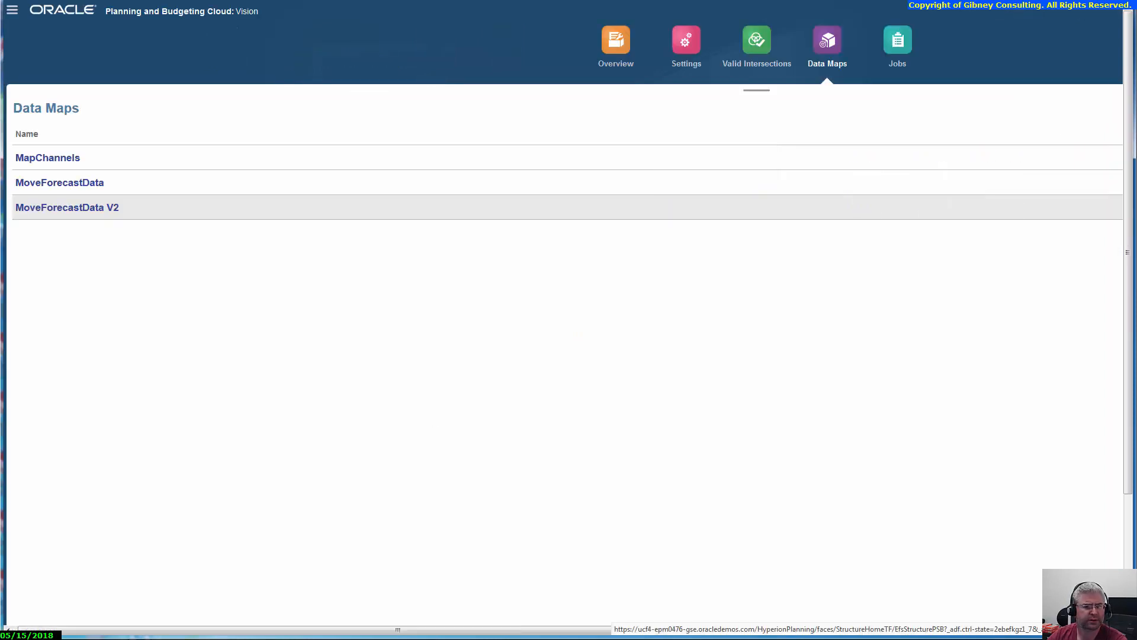
# Step: Open the latest MoveForecastData V2 job's details, examine the exported data file size, and close the details
pyautogui.click(897, 47)
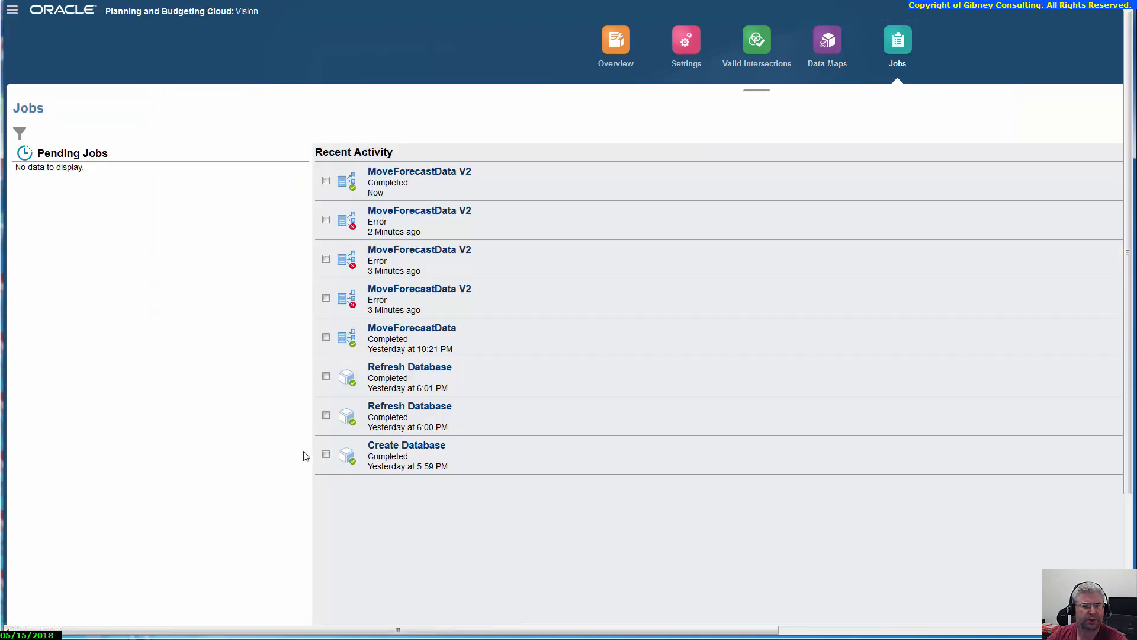
pyautogui.click(416, 176)
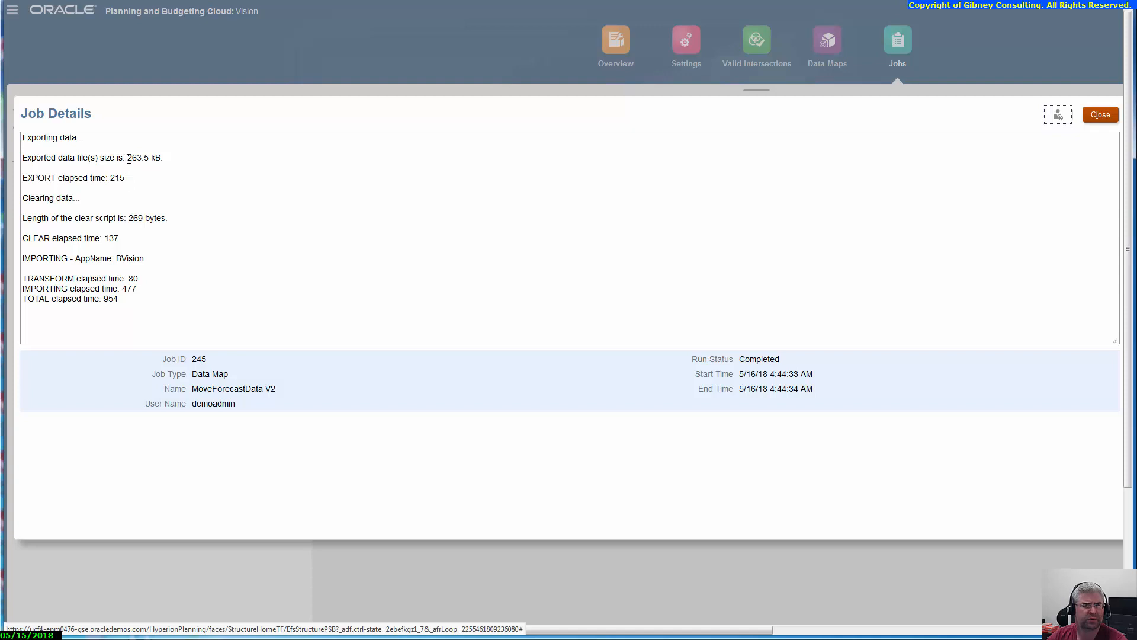
pyautogui.moveTo(128, 157); pyautogui.dragTo(144, 157)
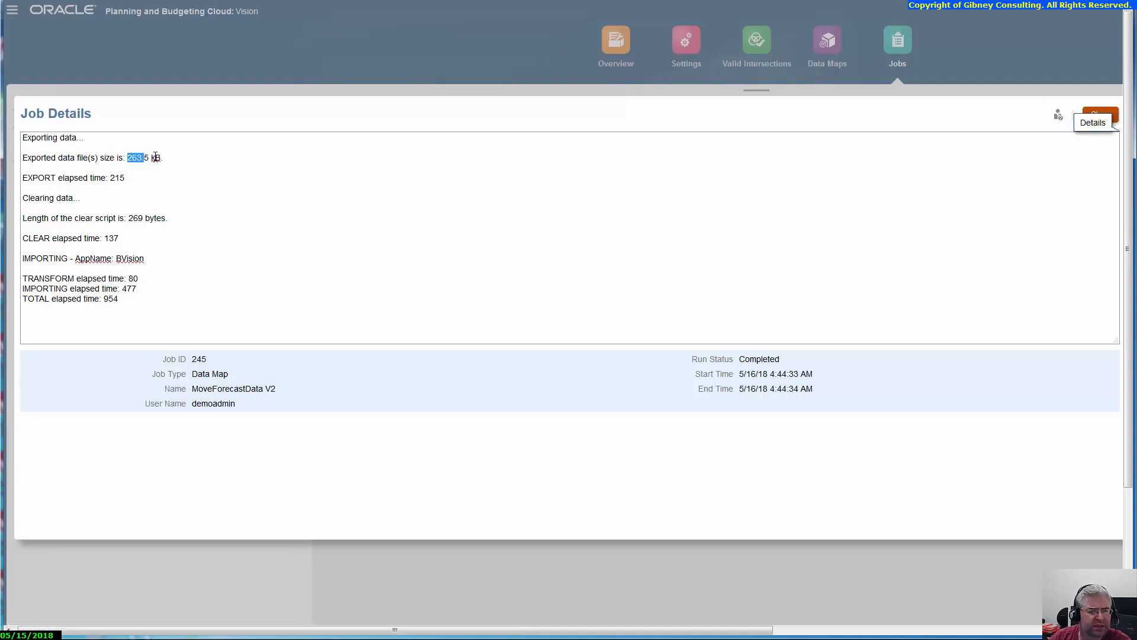
pyautogui.click(155, 157)
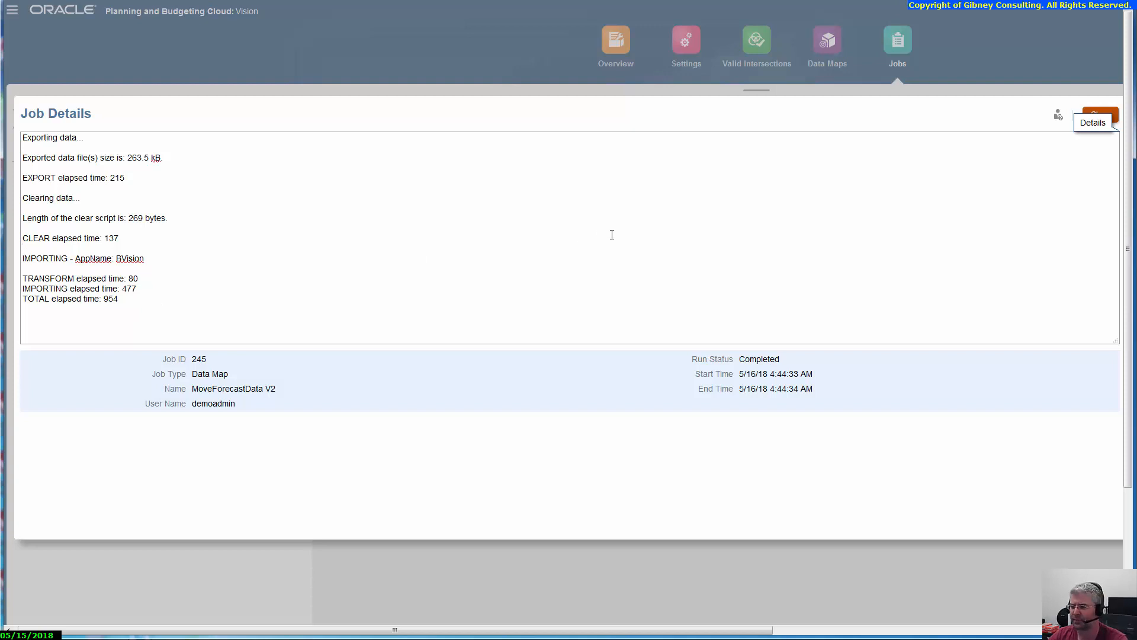
pyautogui.click(1099, 115)
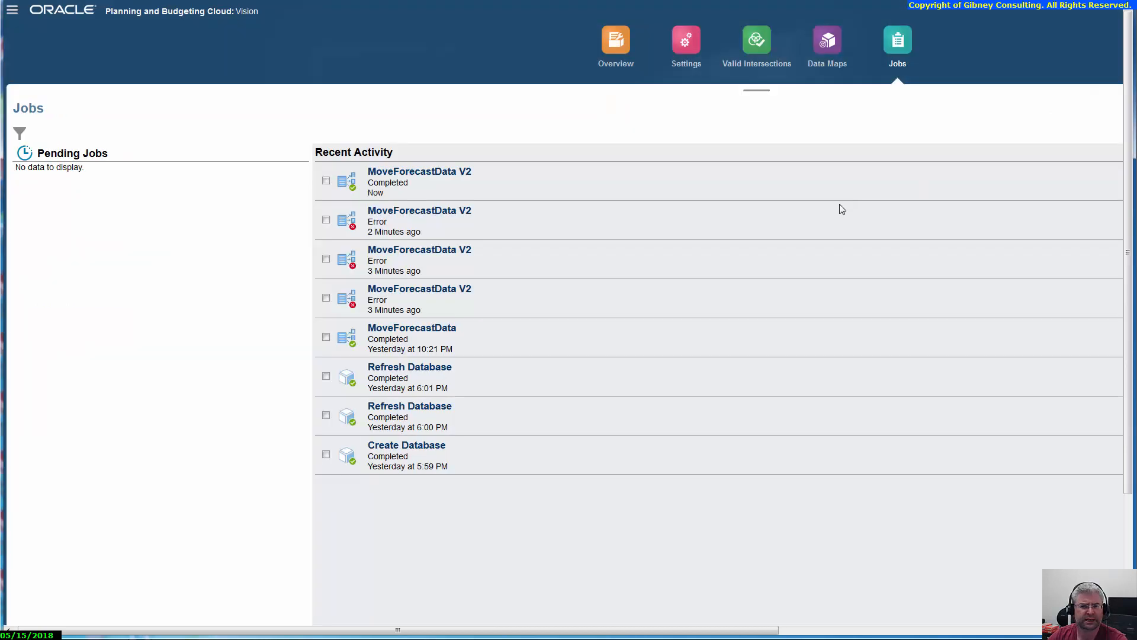